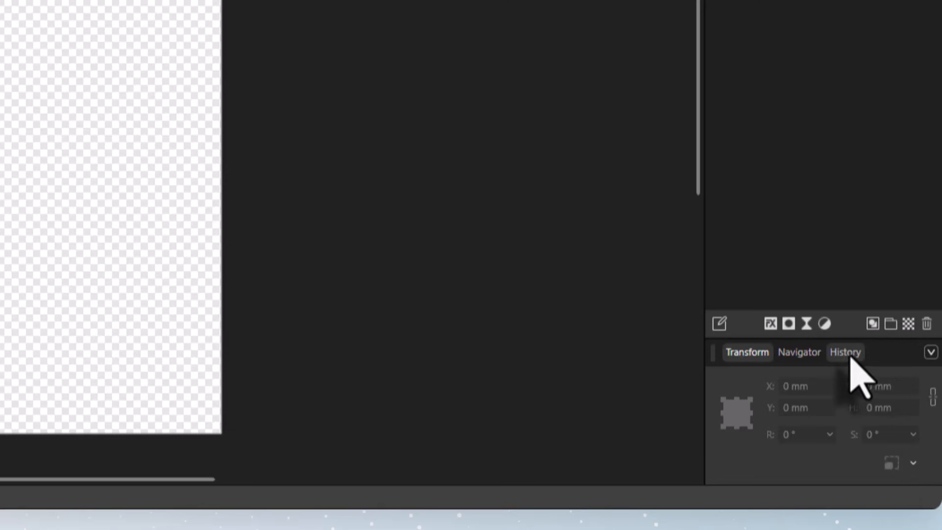
- Show the History panel in the Vector, Layout and Pixel workspaces, ending in the Pixel workspace
click(853, 354)
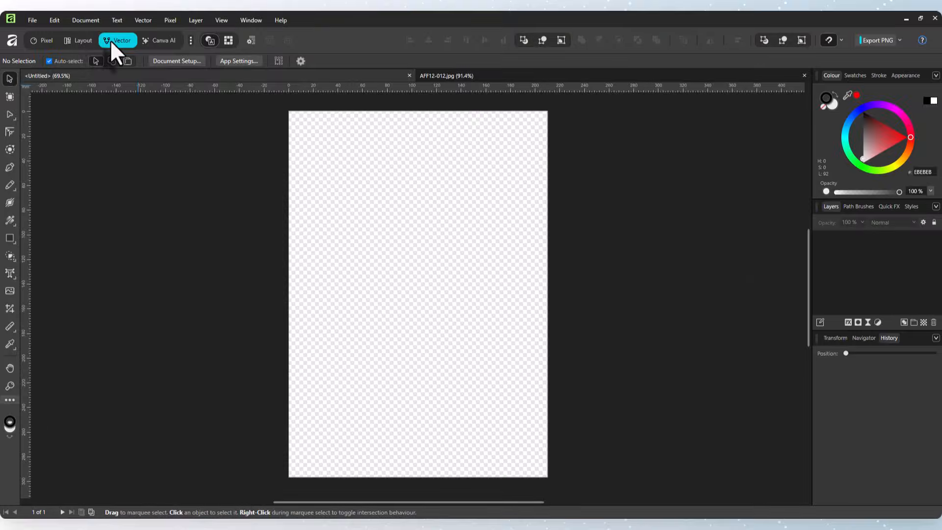
click(74, 40)
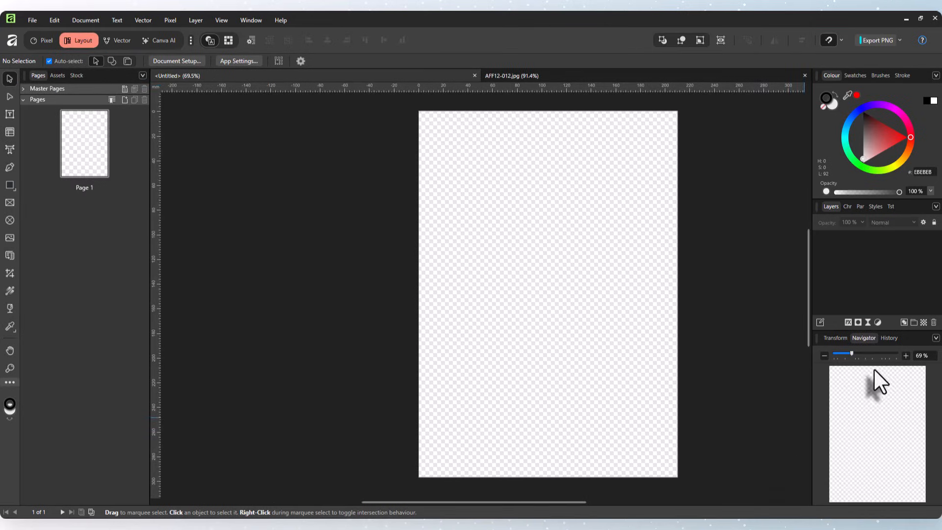
click(889, 337)
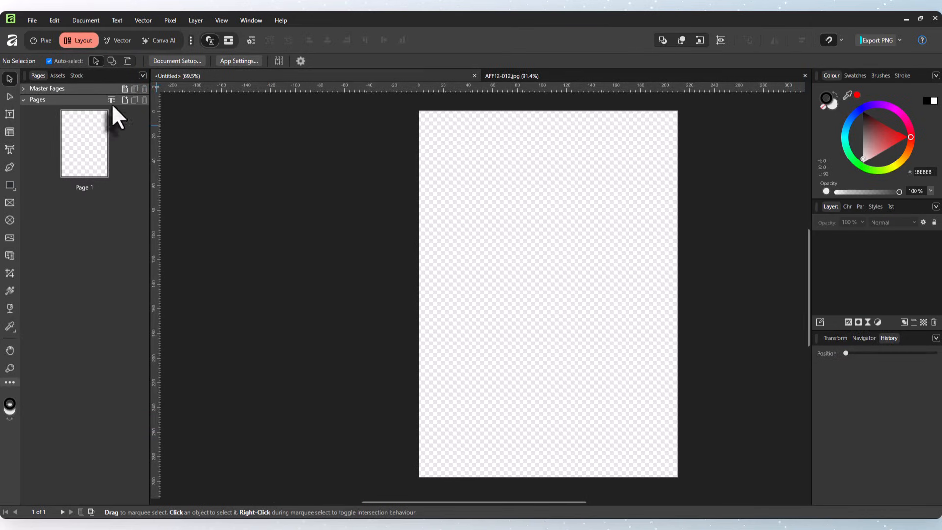
click(42, 40)
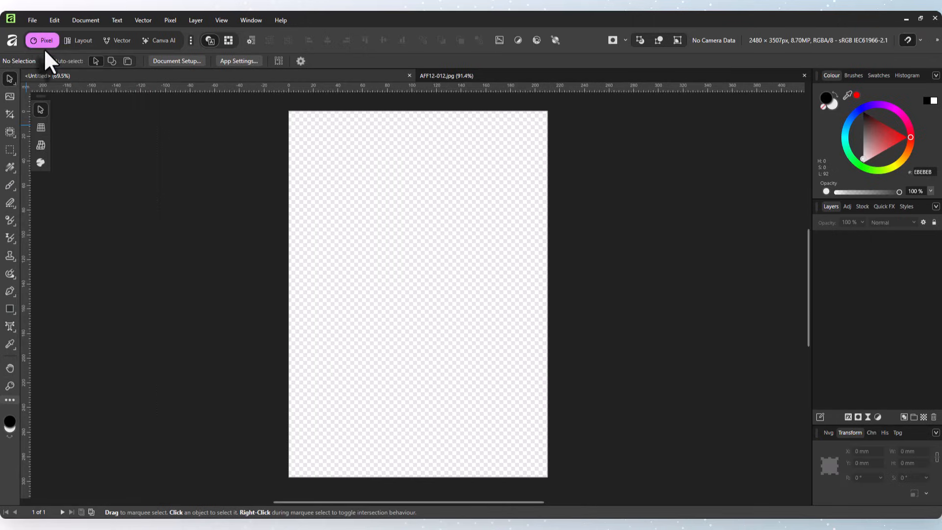
click(884, 431)
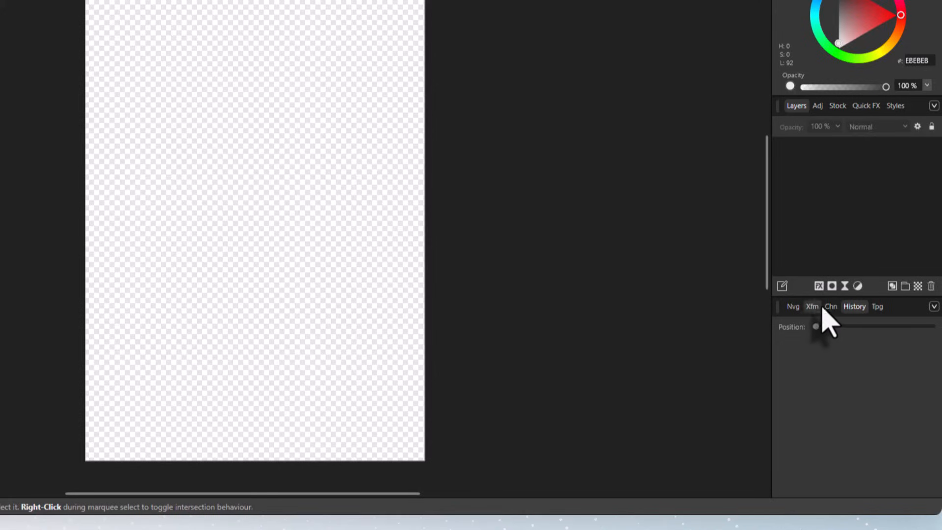
- Detach the History panel, float it to the right of the page, and enlarge it to nearly page height and a greater width
drag(857, 307, 511, 0)
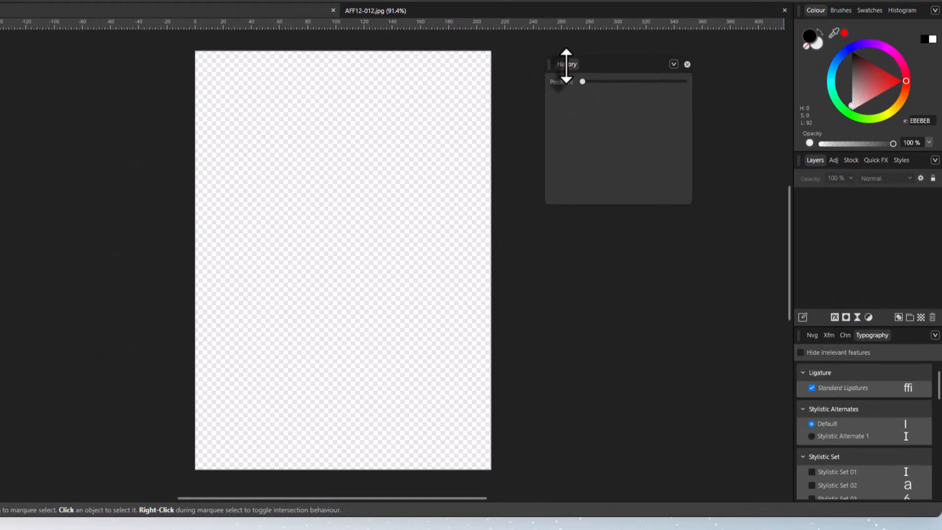
drag(566, 65, 565, 55)
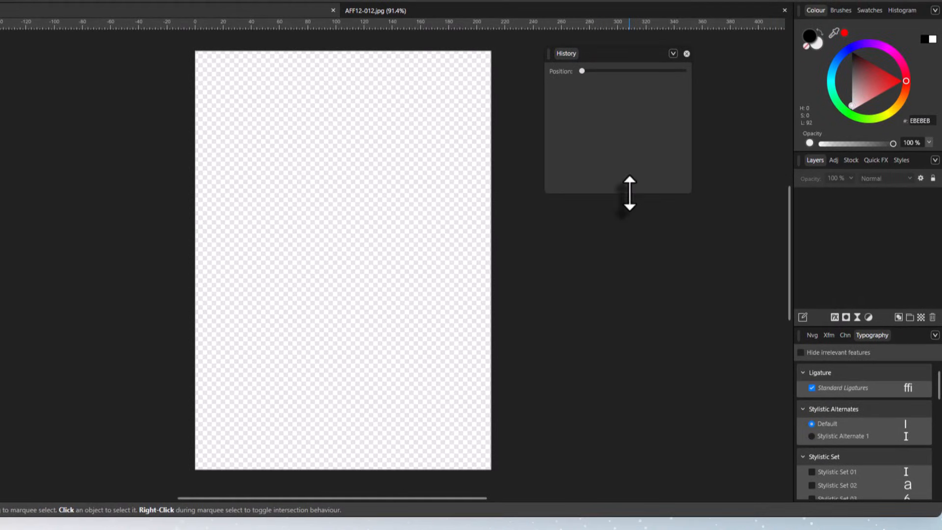
drag(626, 193, 617, 459)
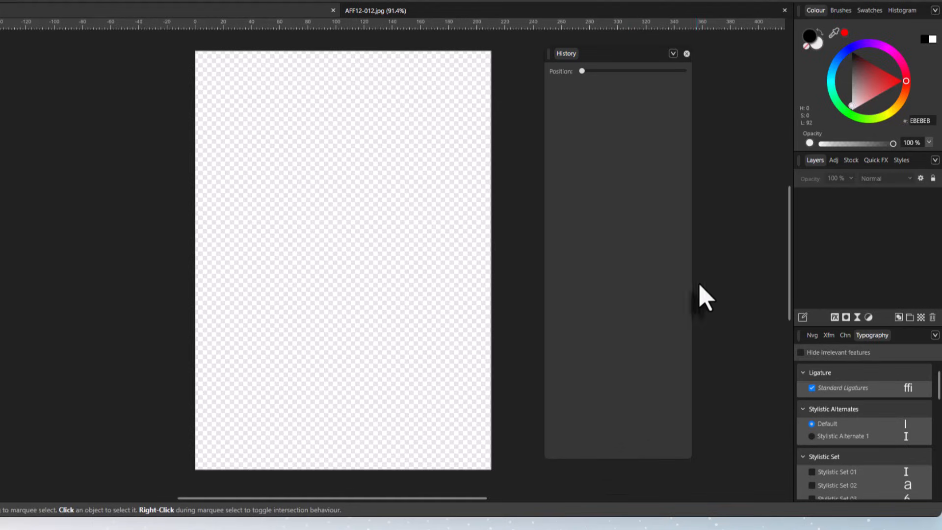
drag(691, 231, 768, 244)
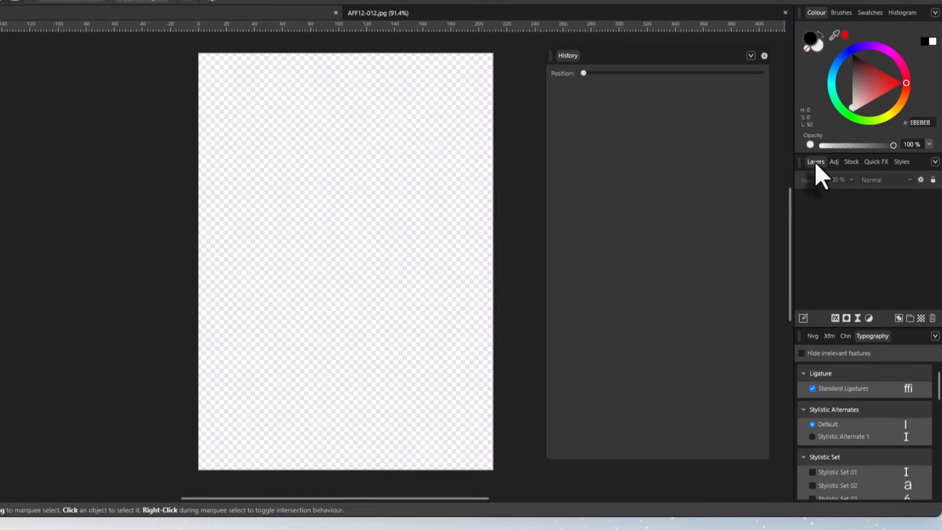
- Float the Layers panel to the left of the page, lengthen it to nearly page height, and show the Navigator in its docked group
drag(816, 162, 0, 74)
drag(81, 129, 102, 116)
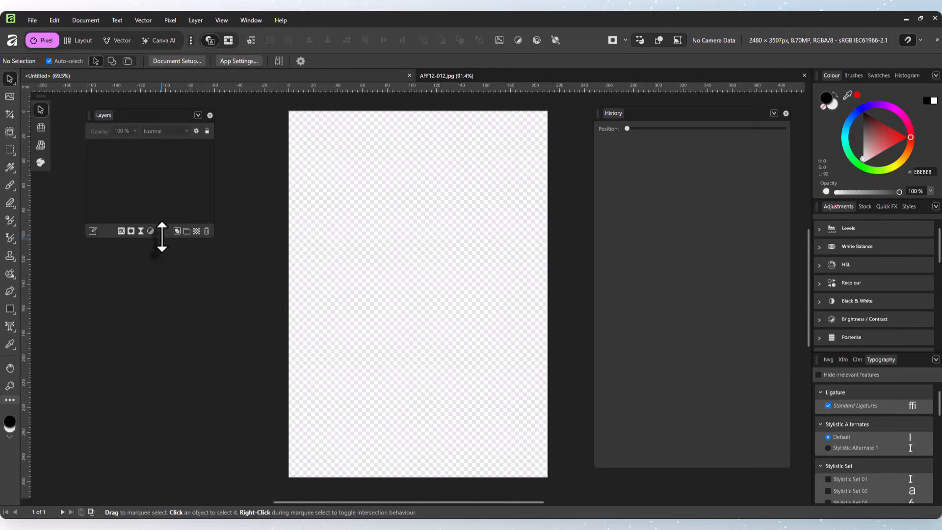
drag(162, 237, 140, 460)
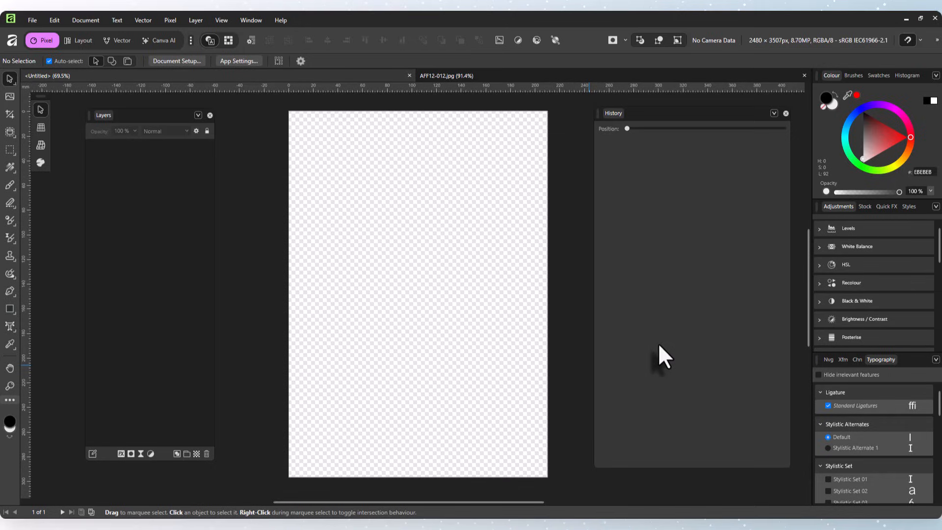
click(828, 359)
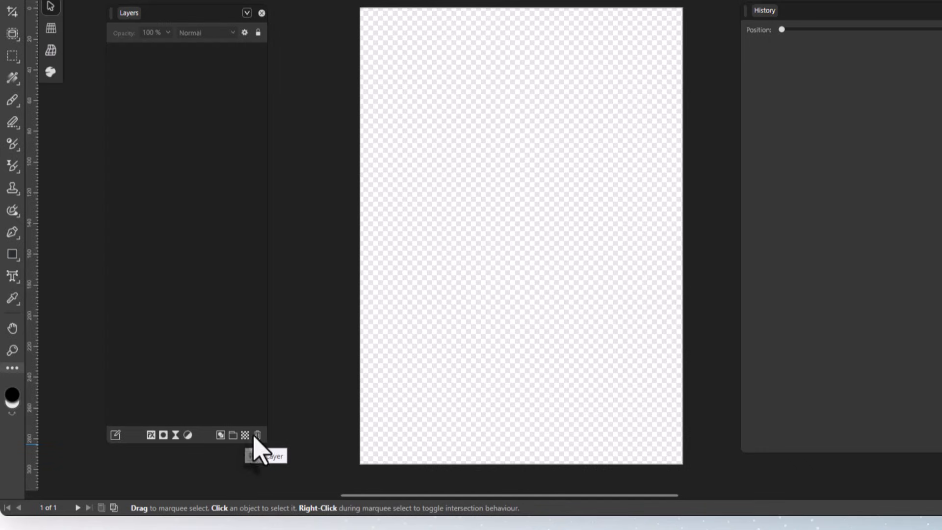
- Add a new pixel layer and flood it with a solid orange fill, FF6B00
click(245, 435)
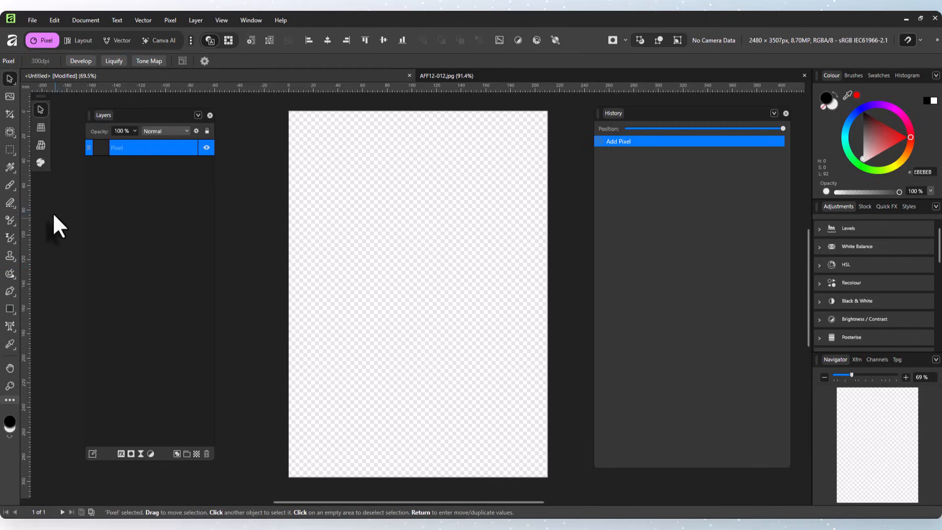
click(9, 167)
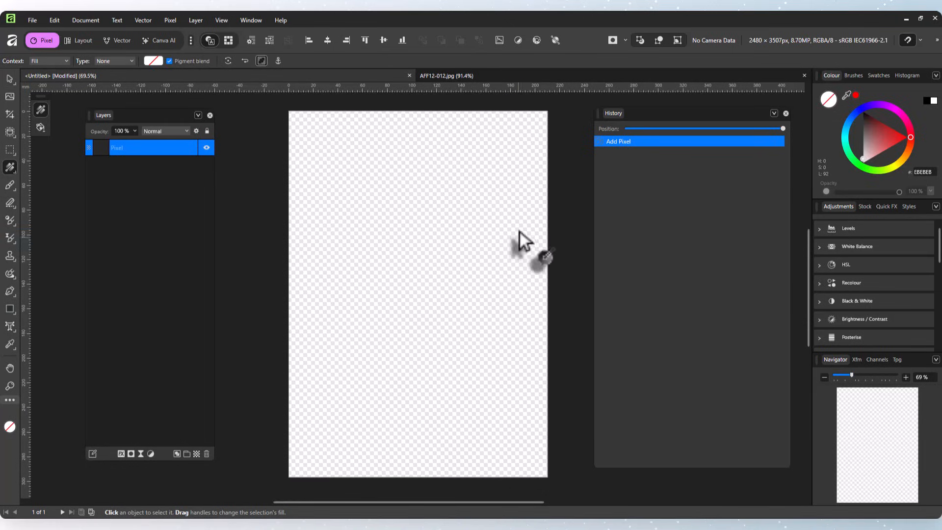
click(908, 151)
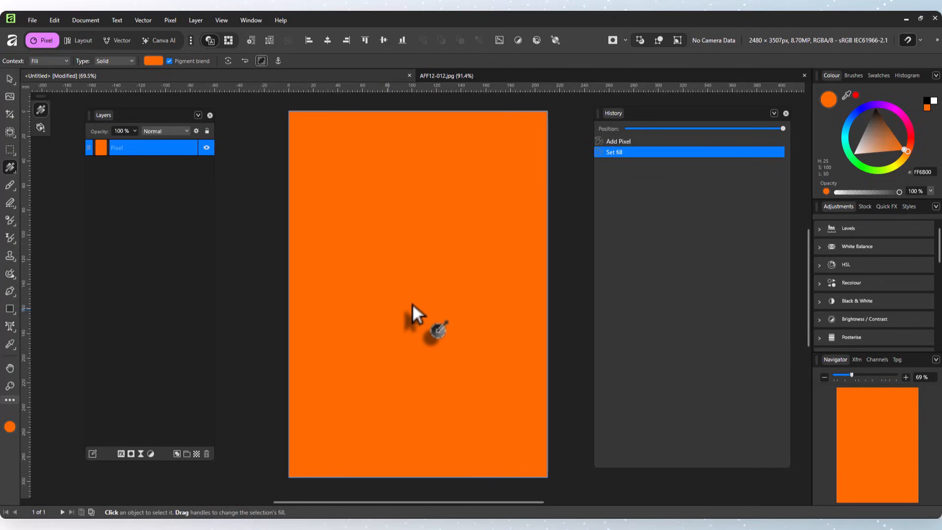
- Recolour the pixel layer's fill to FF9800, darken it to brownish orange BB7814, and deselect the layer
click(903, 155)
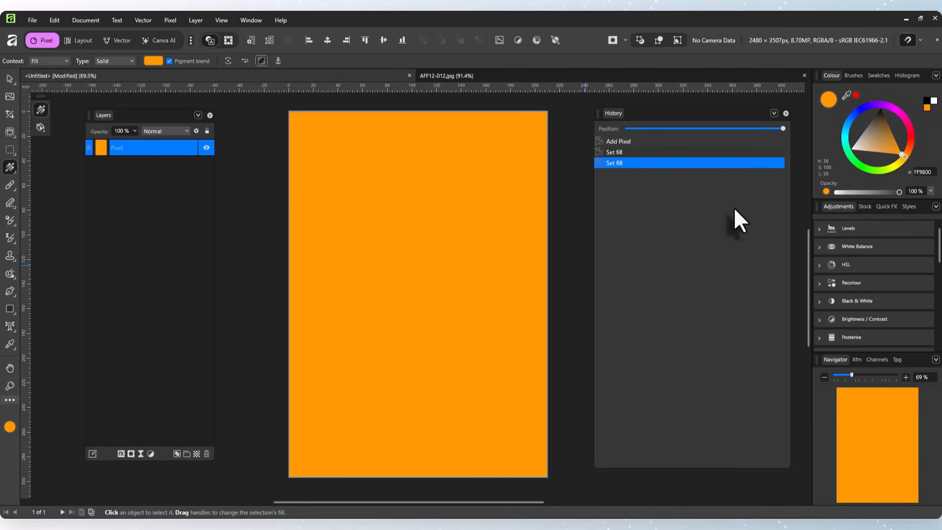
drag(891, 143, 891, 140)
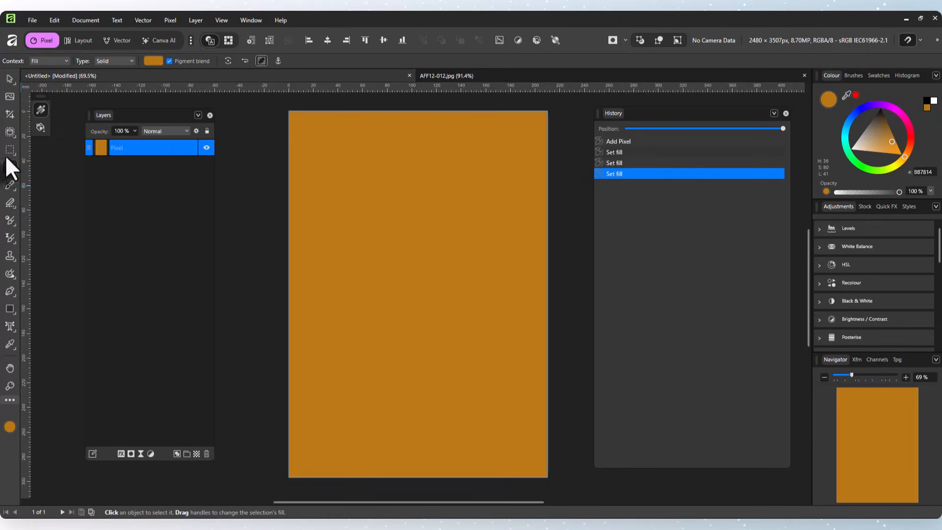
click(7, 77)
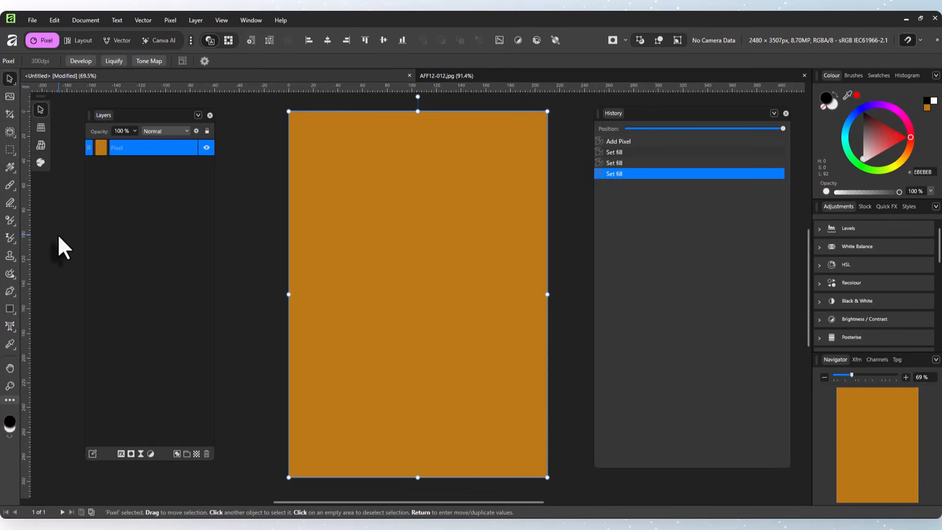
click(58, 236)
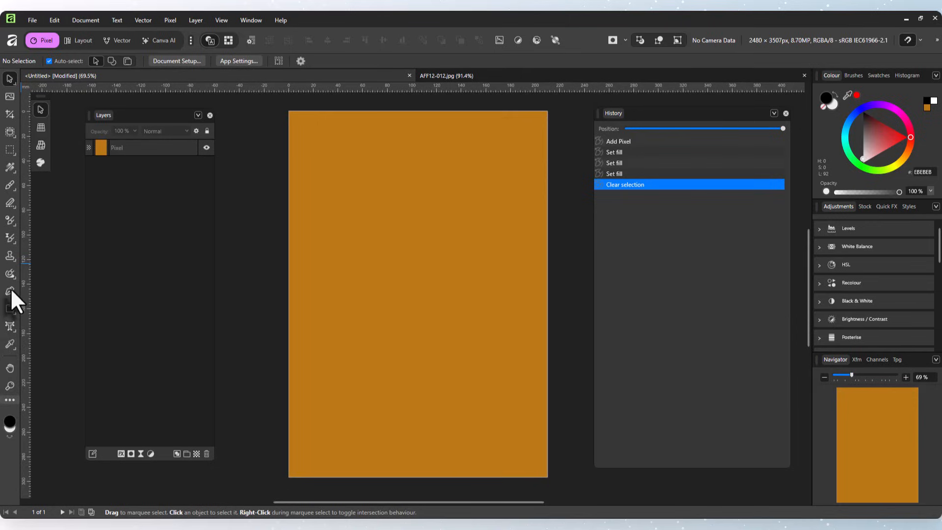
- Place the image AFF12-006.jpg at its original size near the page's upper-left corner
click(6, 97)
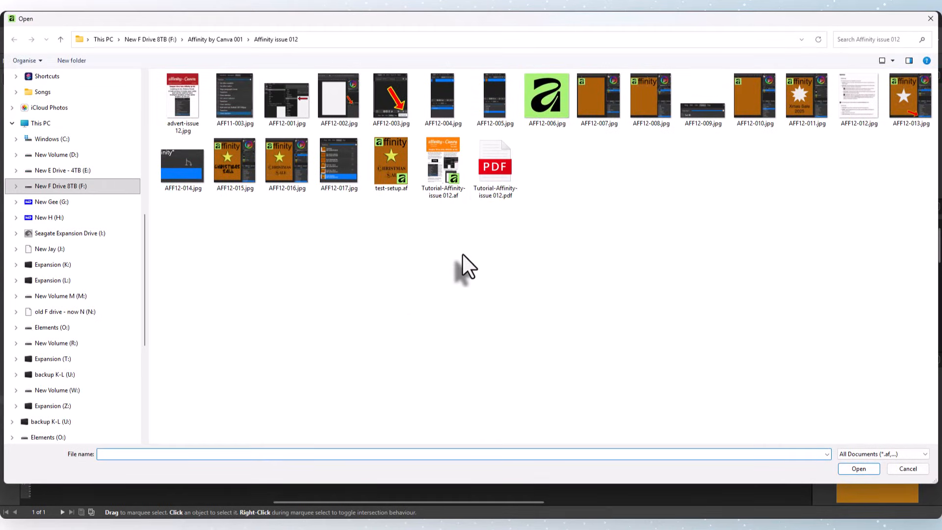
click(547, 91)
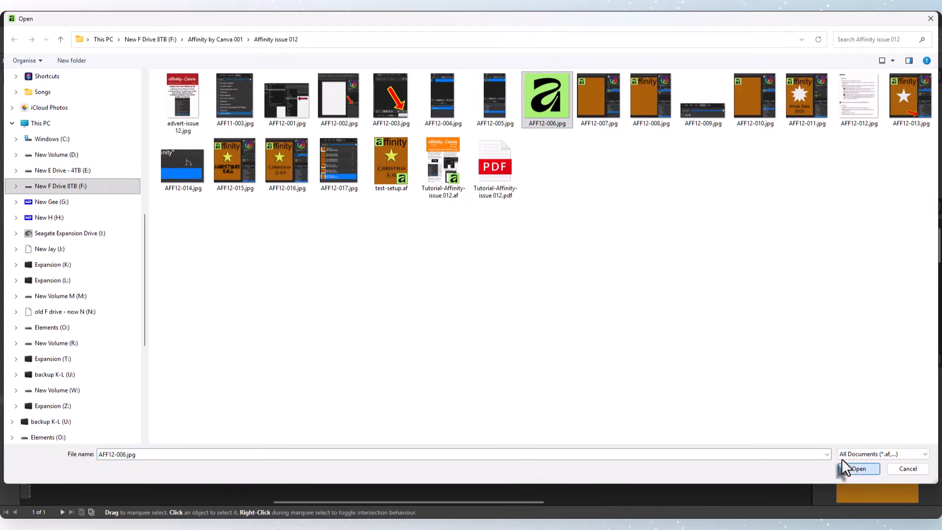
click(872, 469)
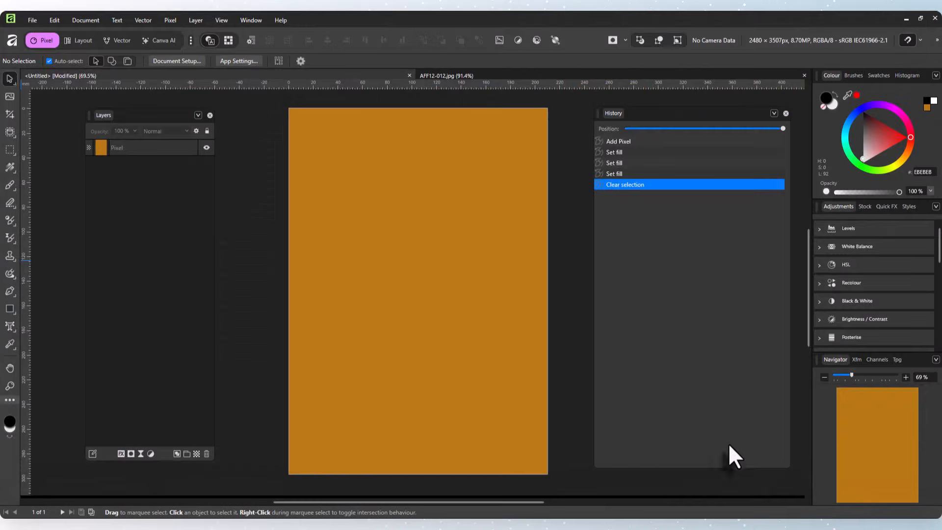
click(311, 145)
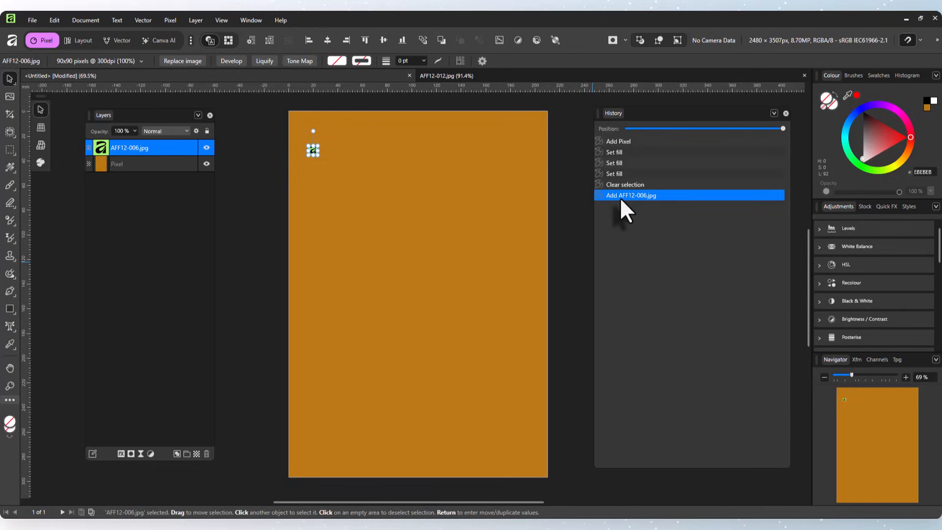
- Enlarge the placed logo around its centre to about 435% and shift it slightly right and up, inside the page's upper-left corner
drag(94, 148, 117, 149)
key(ctrl)
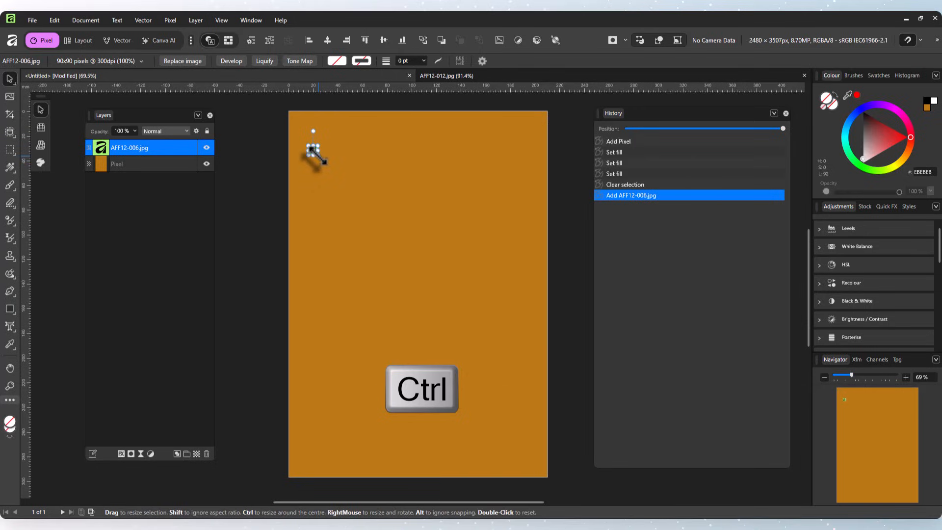
drag(316, 156, 333, 171)
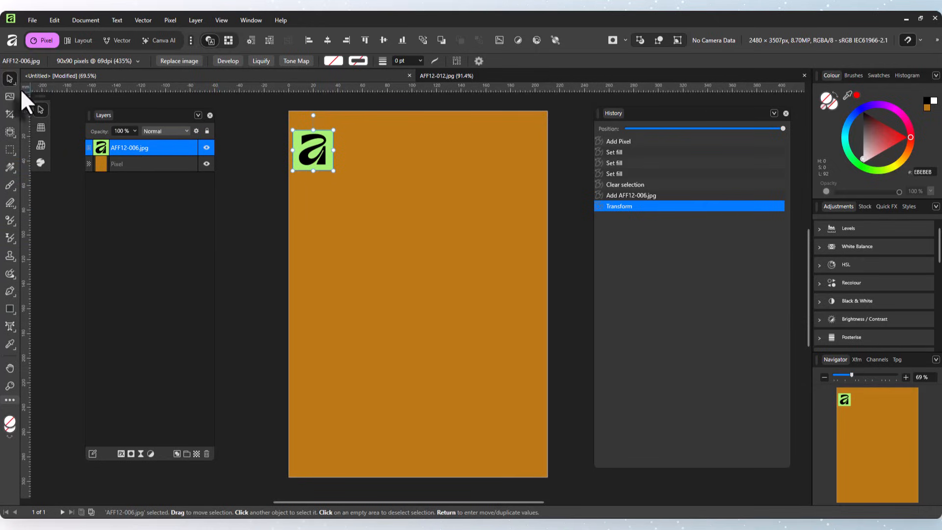
drag(313, 152, 316, 146)
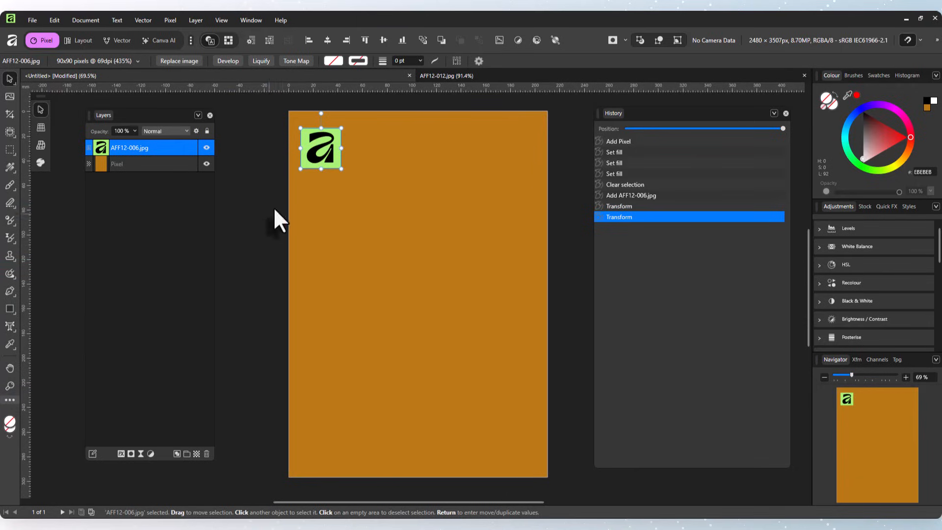
- Add artistic text reading "finity" in Arial at about 129 pt just right of the logo, and deselect it
click(9, 327)
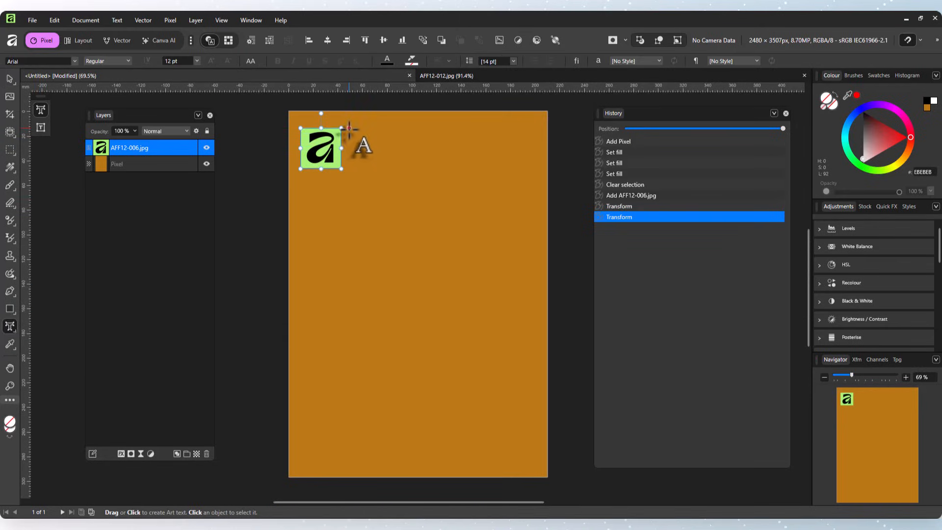
drag(350, 137, 363, 169)
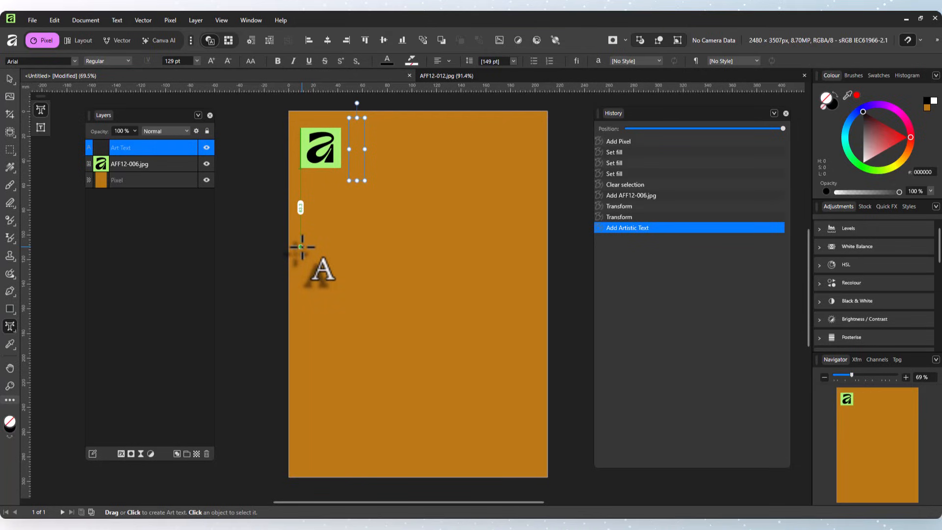
text(fi)
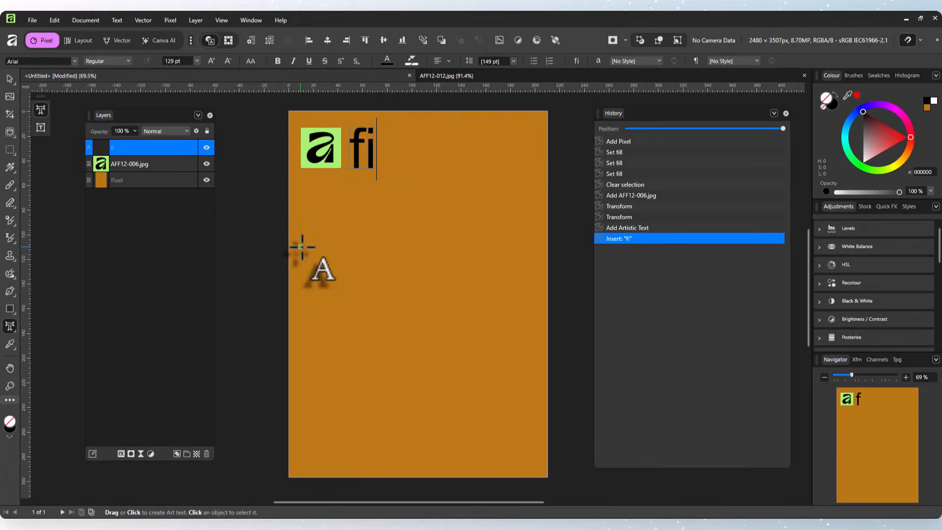
text(nit)
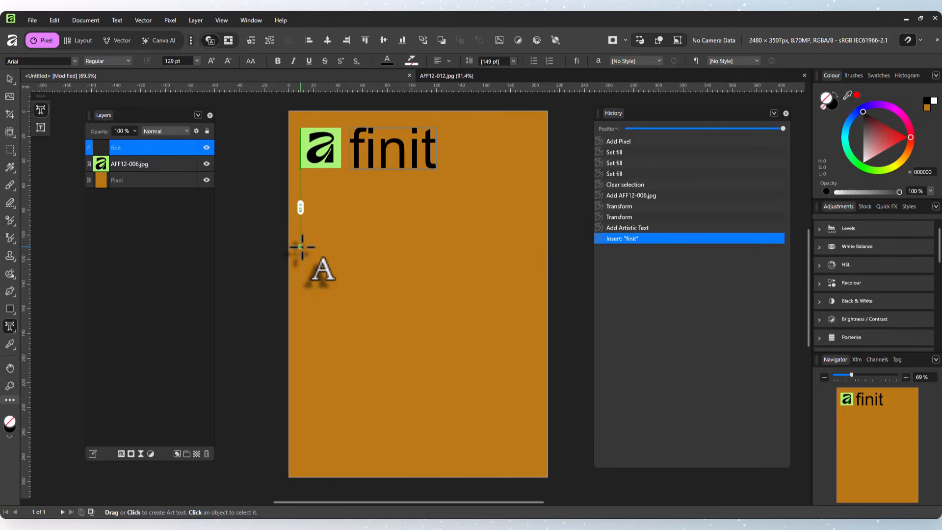
text(y)
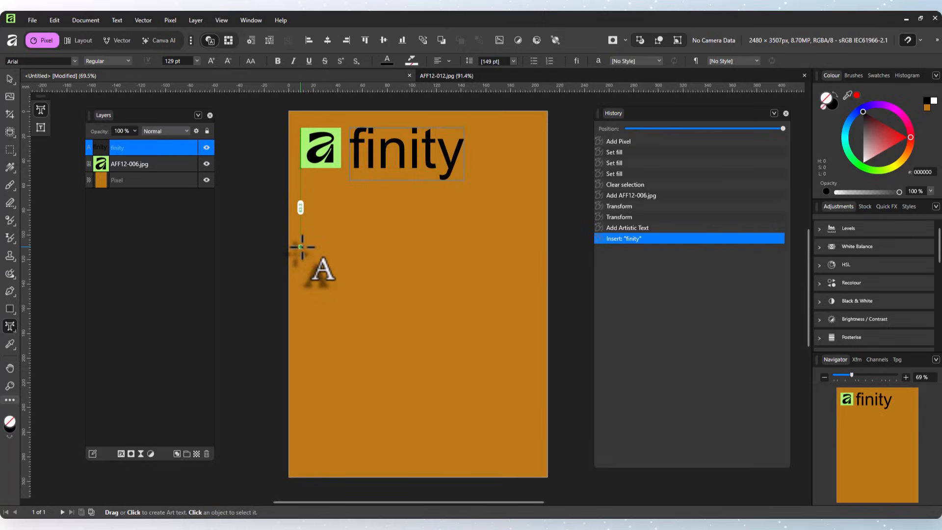
key(Escape)
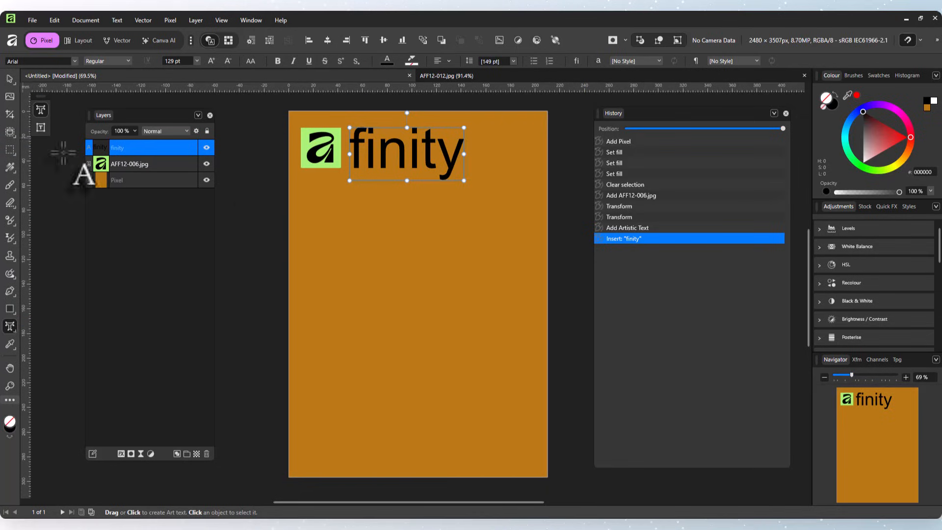
drag(101, 146, 128, 156)
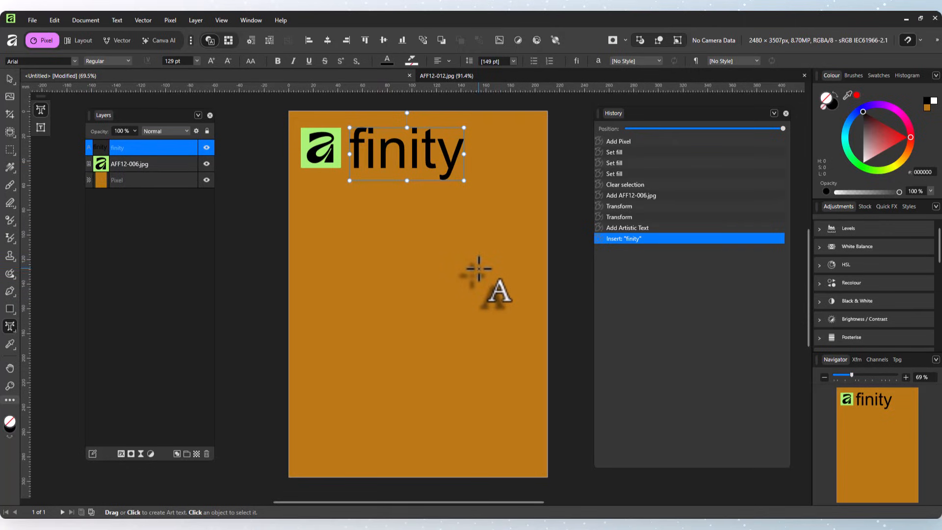
click(10, 78)
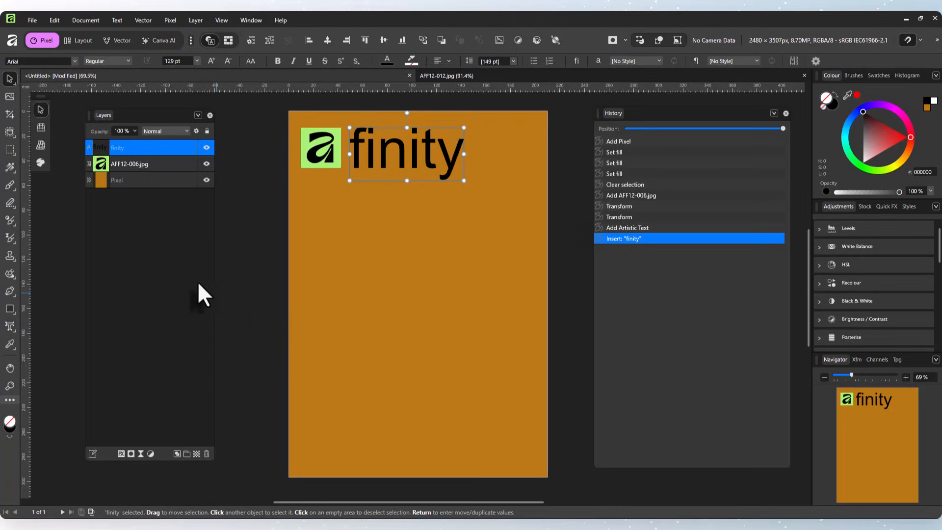
click(250, 246)
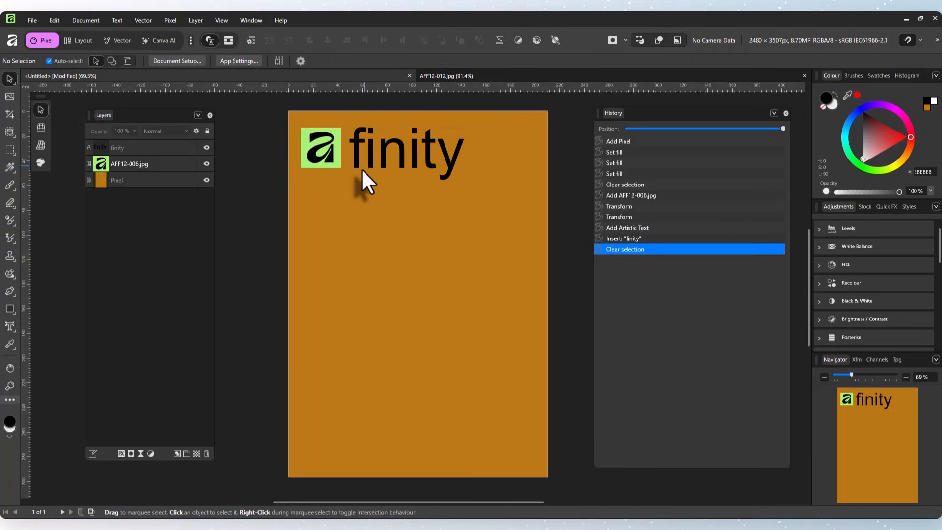
- Insert an extra "f" in the heading text so it reads "ffinity", and shift the text slightly left toward the logo
click(10, 327)
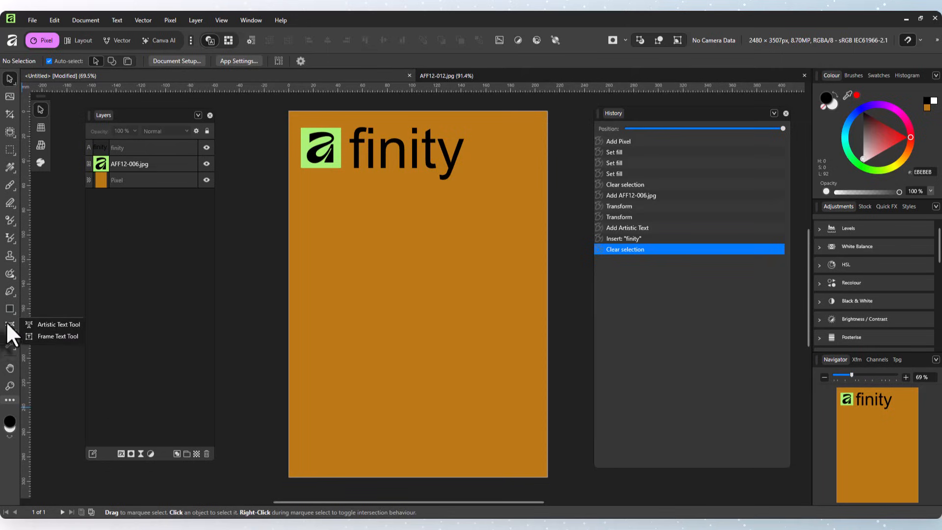
click(46, 324)
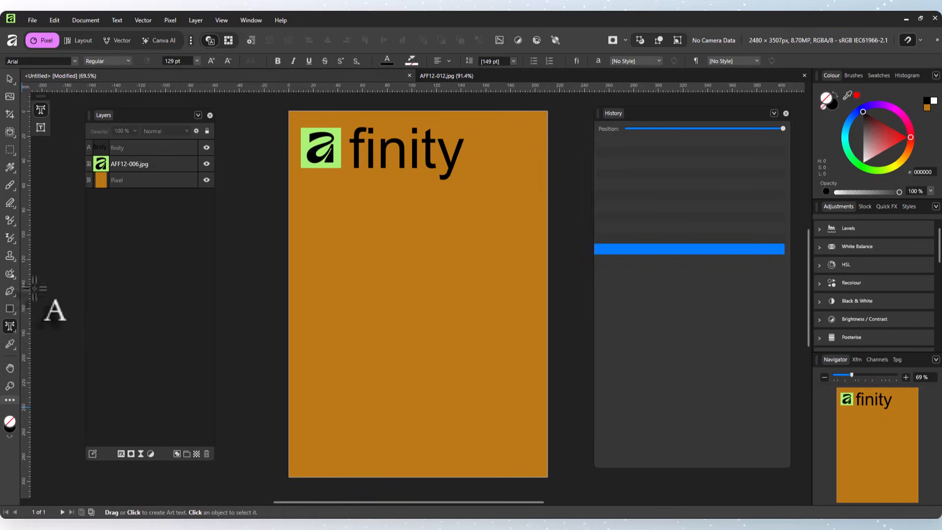
click(357, 153)
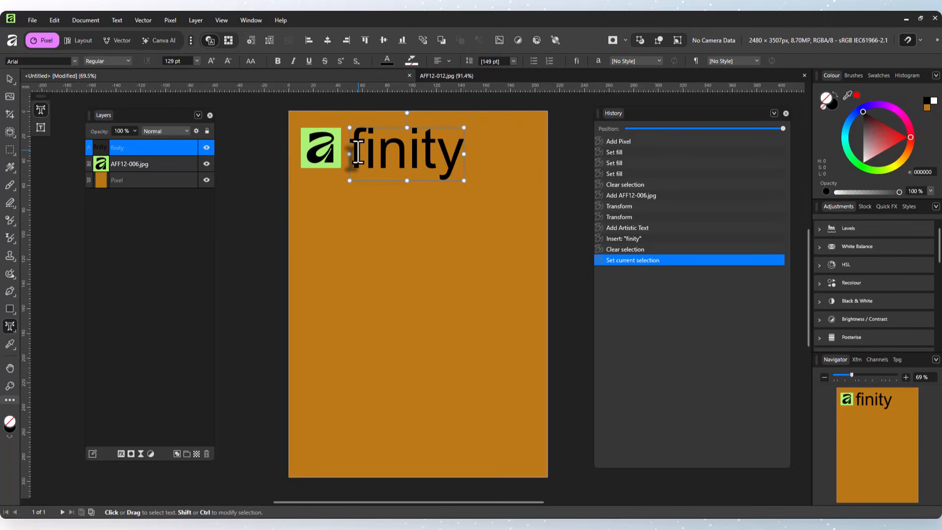
text(f)
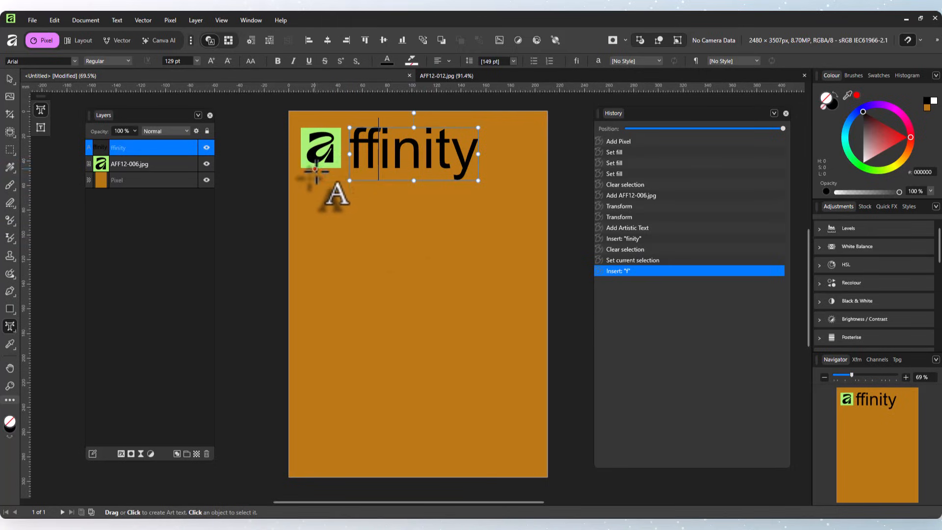
click(10, 79)
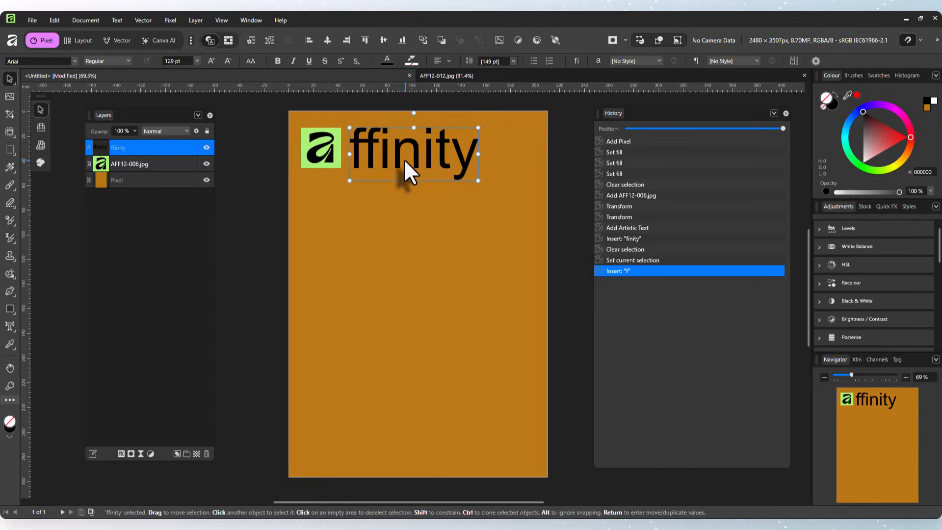
drag(405, 160, 401, 160)
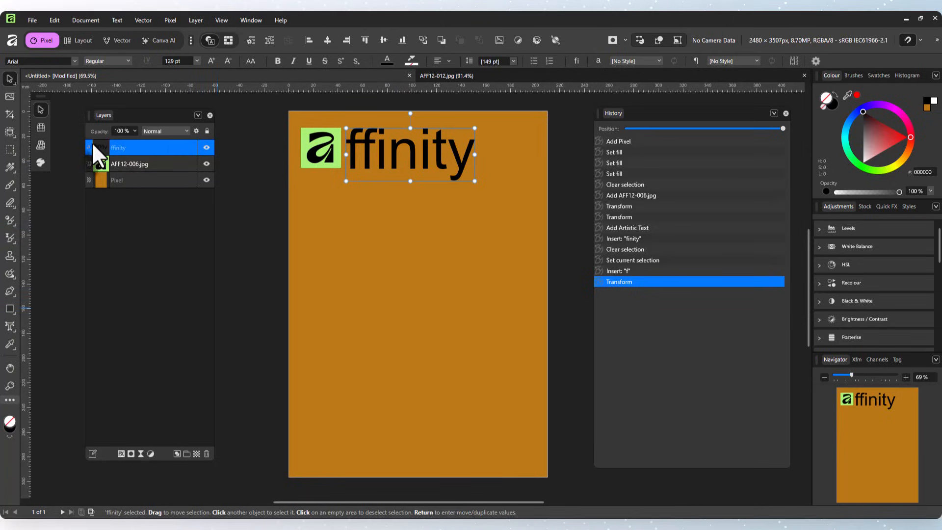
- Group the "ffinity" text with the AFF12-006.jpg logo and centre the group horizontally near the page's upper edge
key(ctrl)
mouse_move(136, 165)
mouse_down()
mouse_move(111, 166)
mouse_move(155, 165)
mouse_up()
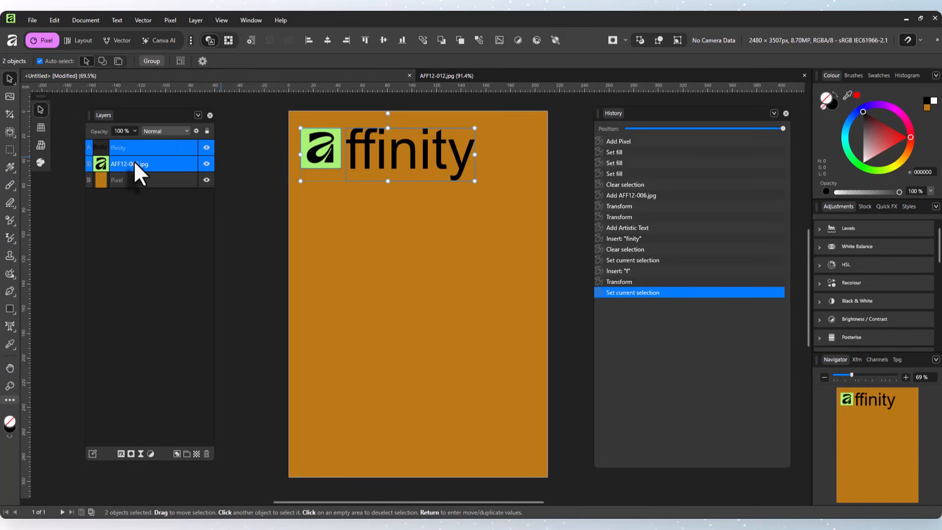
right_click(150, 160)
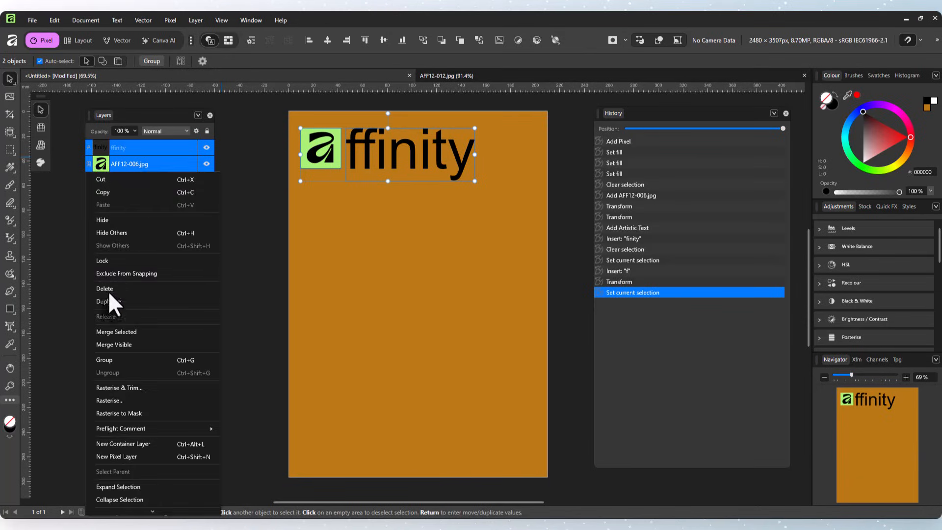
click(105, 360)
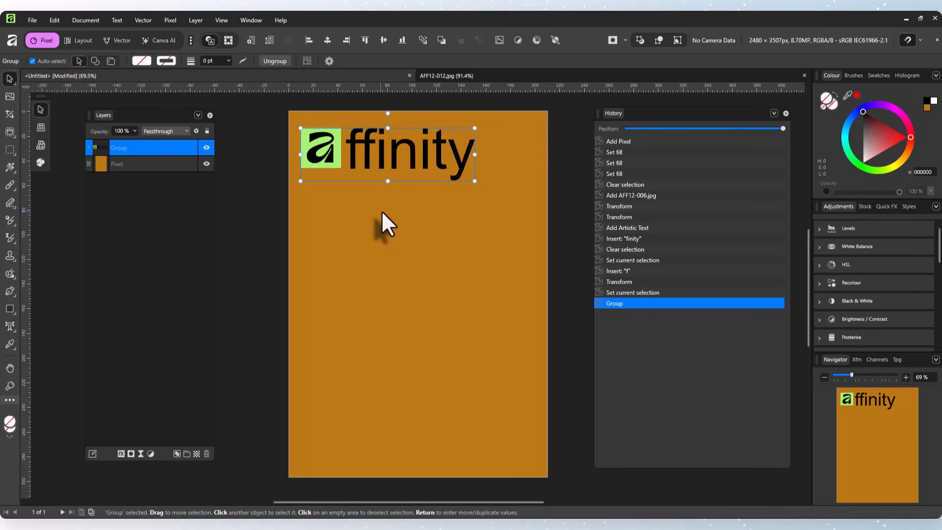
drag(379, 151, 410, 148)
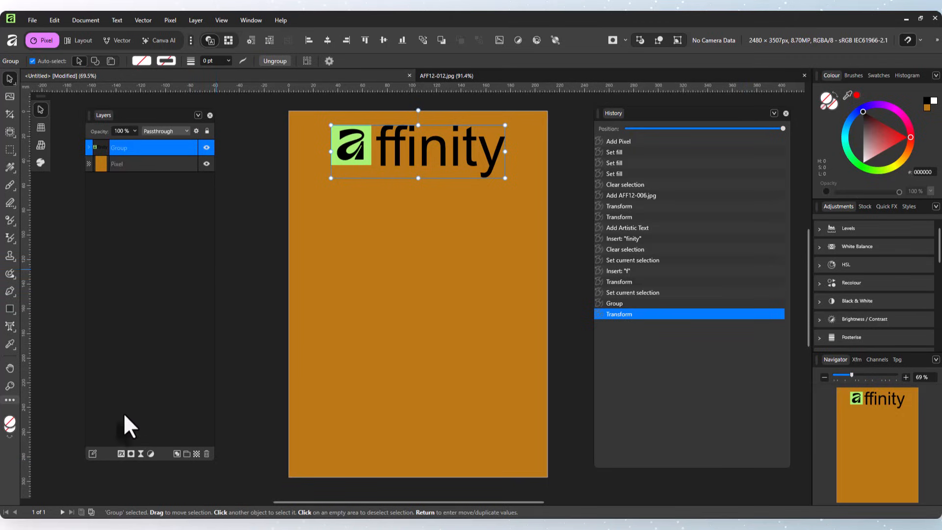
- Draw a 5-point double star about 112 mm wide from the page centre, raise it to just below the heading, and deselect it
click(13, 312)
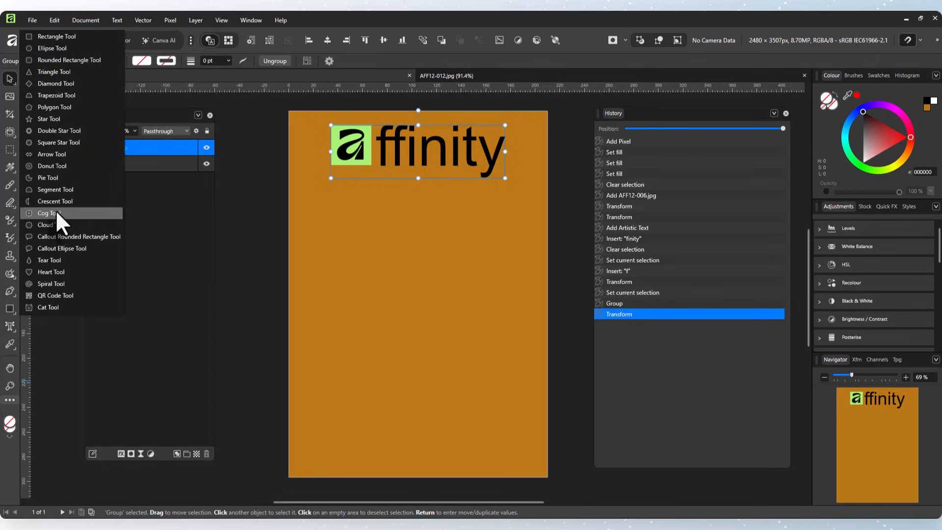
click(55, 131)
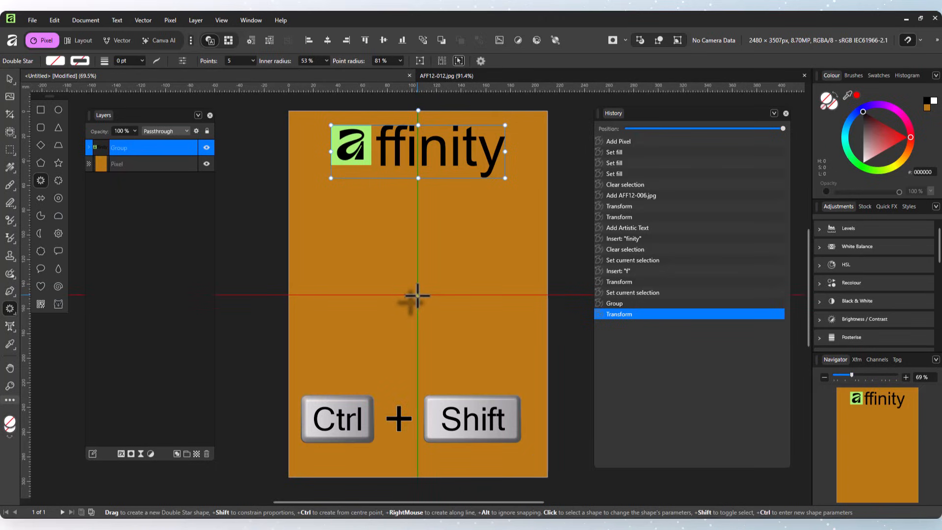
drag(418, 296, 475, 377)
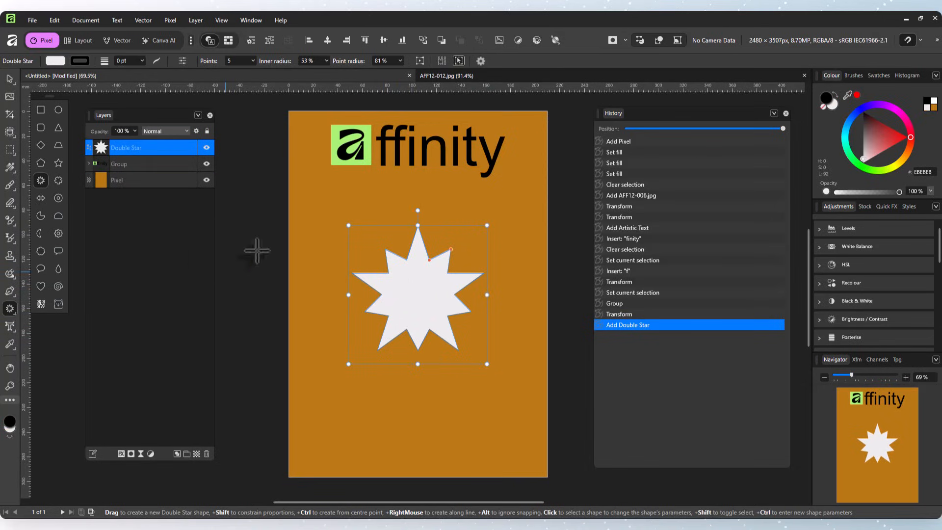
click(10, 81)
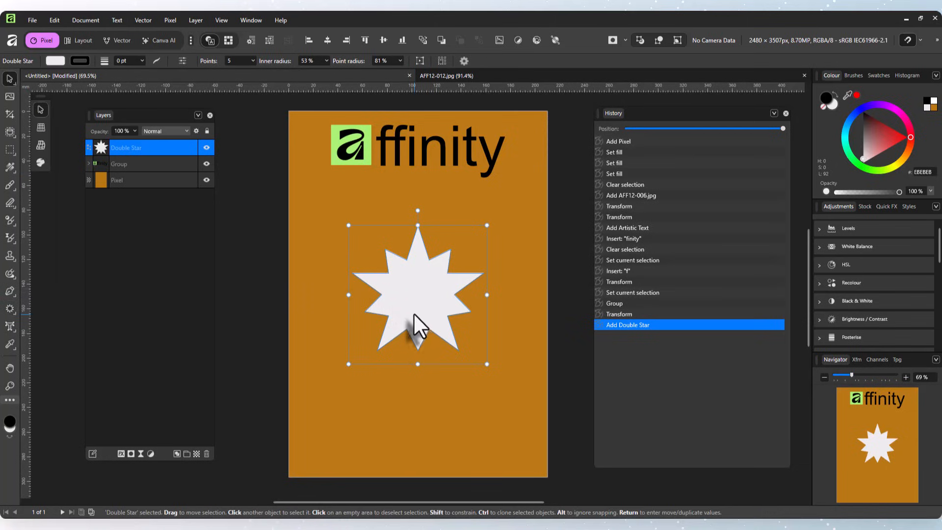
drag(417, 301, 417, 266)
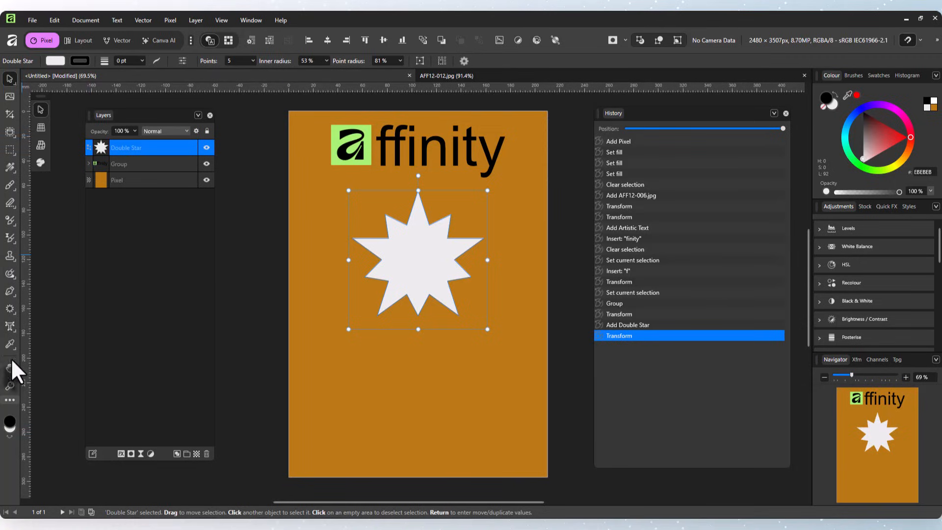
click(240, 331)
- Add artistic text in Arial at about 113 pt below the double star, reading "Xmas" and "Sale" on two lines
click(10, 326)
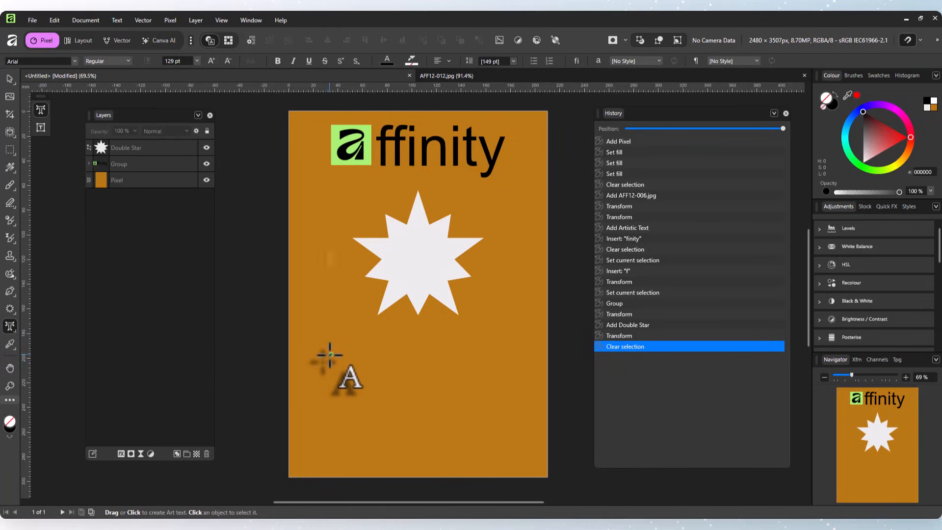
drag(325, 362, 348, 397)
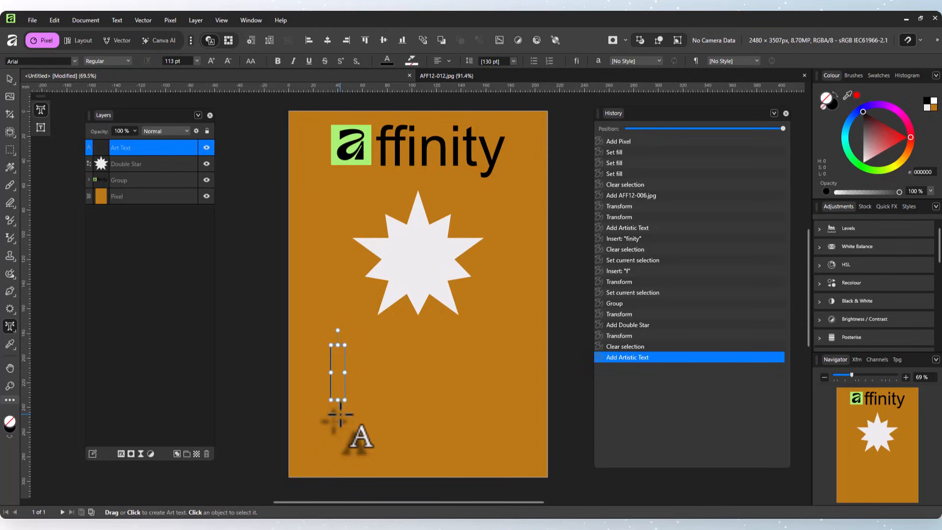
text(M)
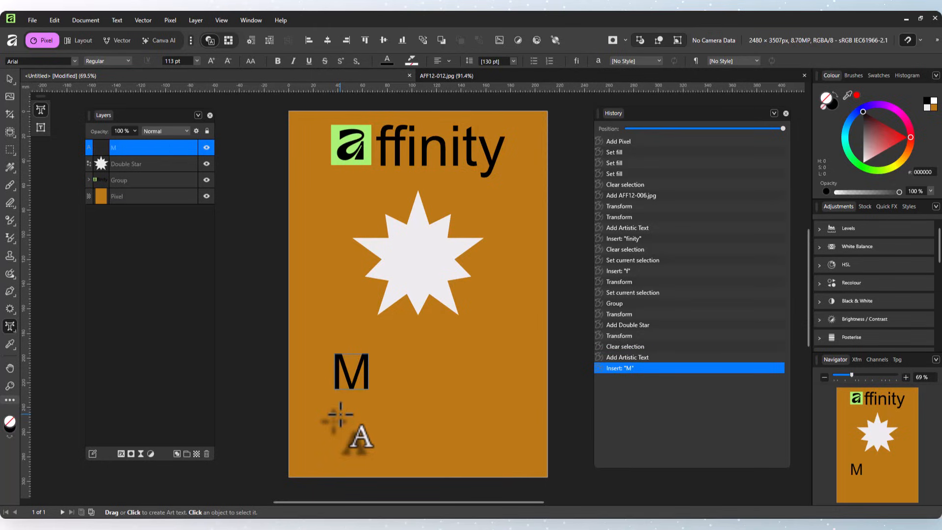
key(BackSpace)
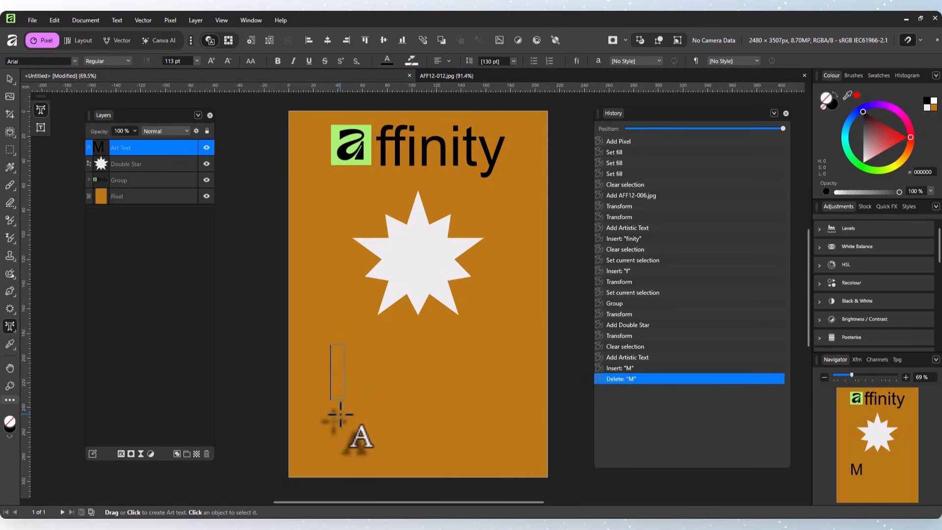
text(Xmas)
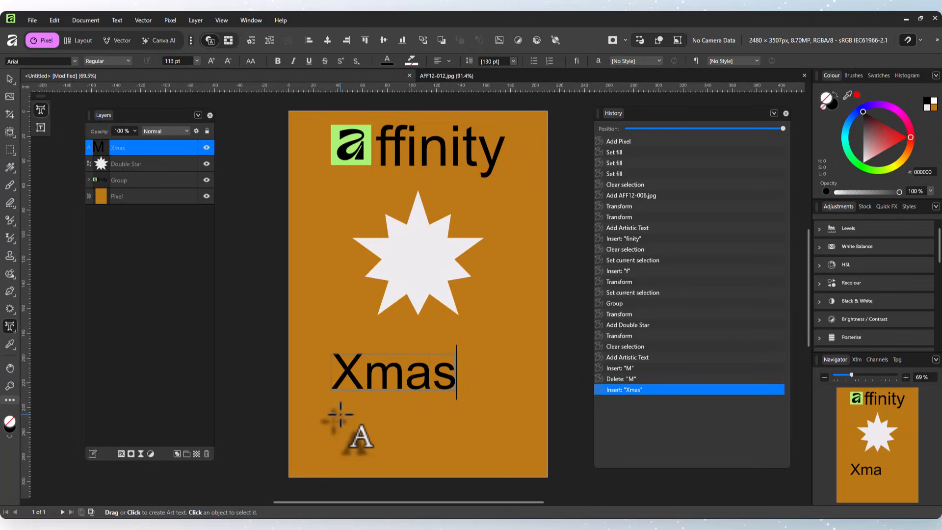
key(Return)
text(Sale)
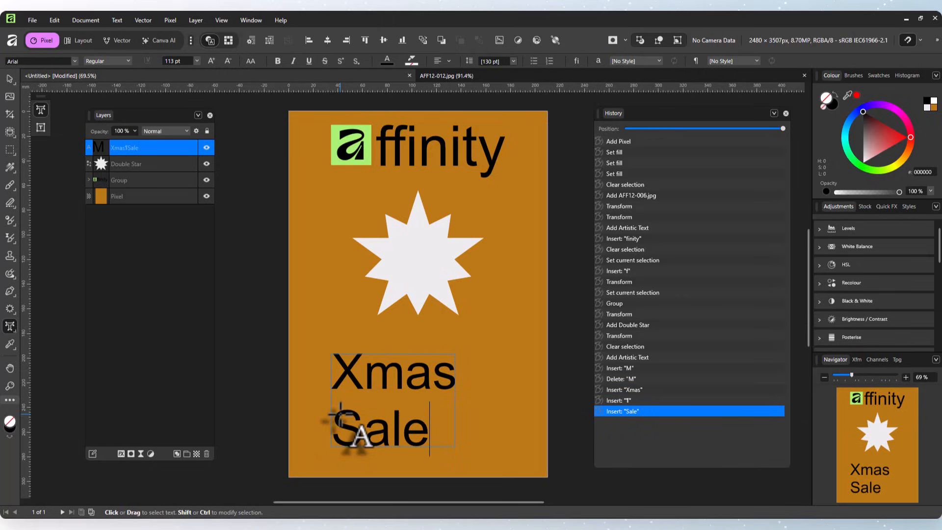
key(Escape)
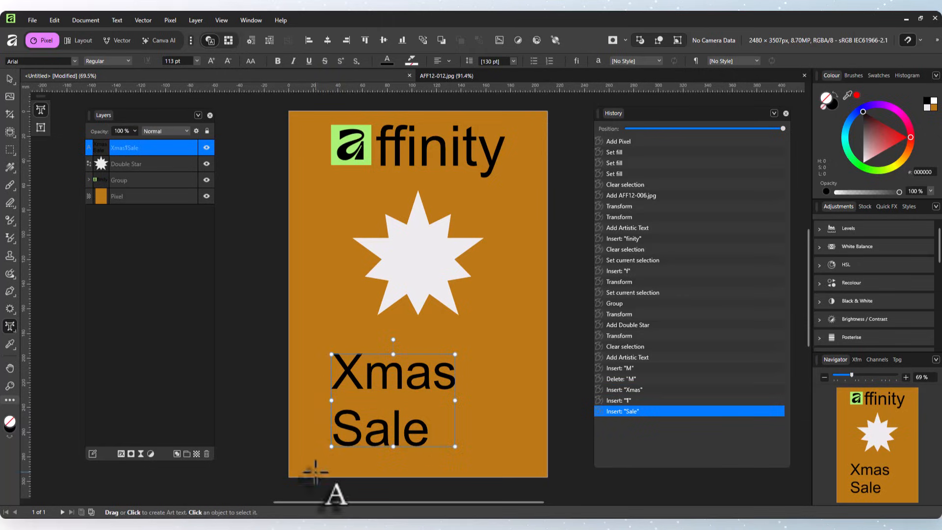
- Move the "Xmas Sale" text to the page's horizontal centre, centre-align both lines, and deselect it
key(v)
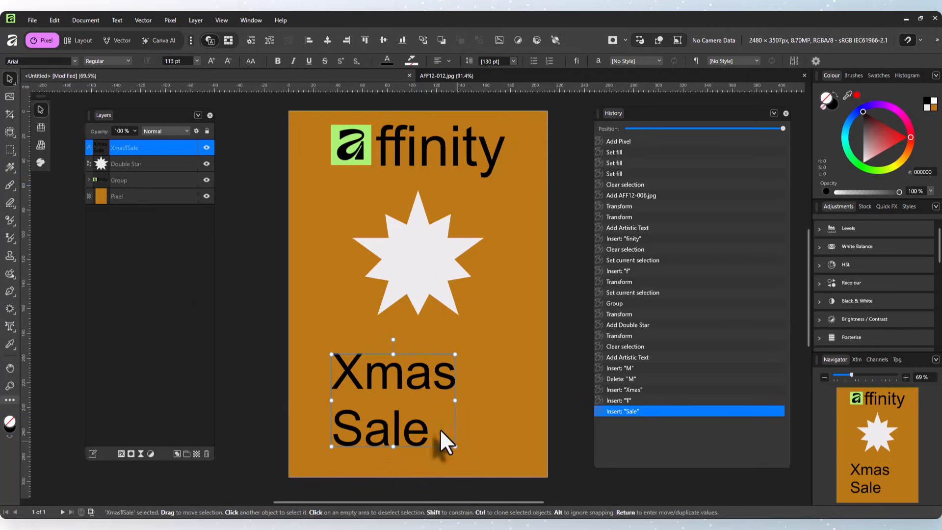
drag(388, 393, 410, 396)
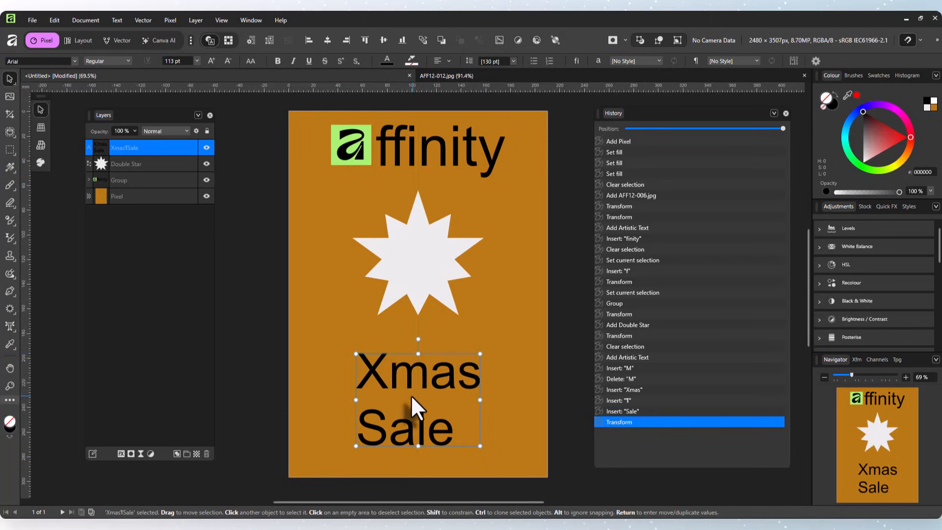
double_click(449, 429)
drag(449, 429, 370, 368)
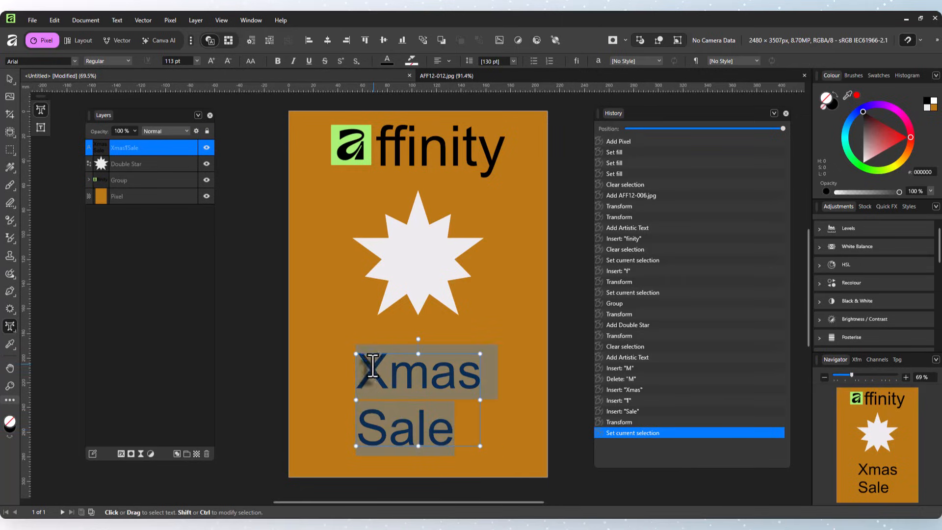
click(449, 60)
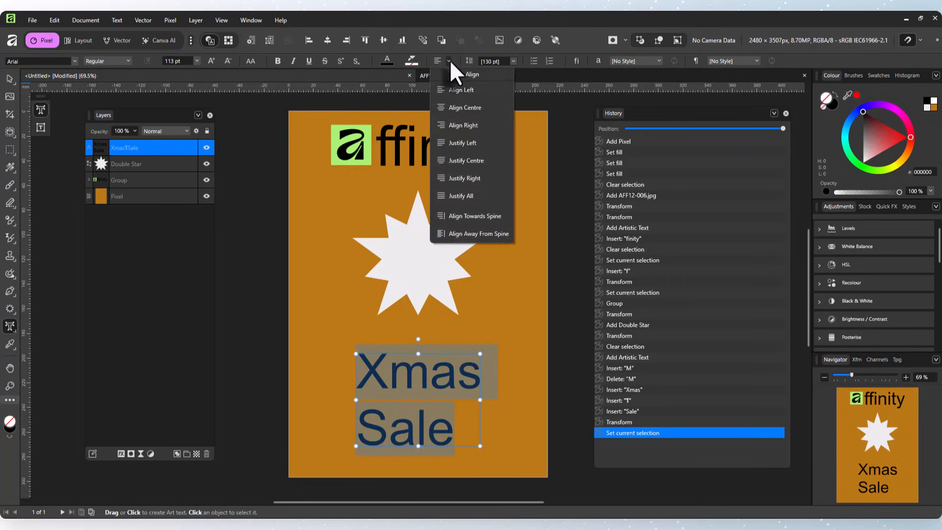
click(468, 107)
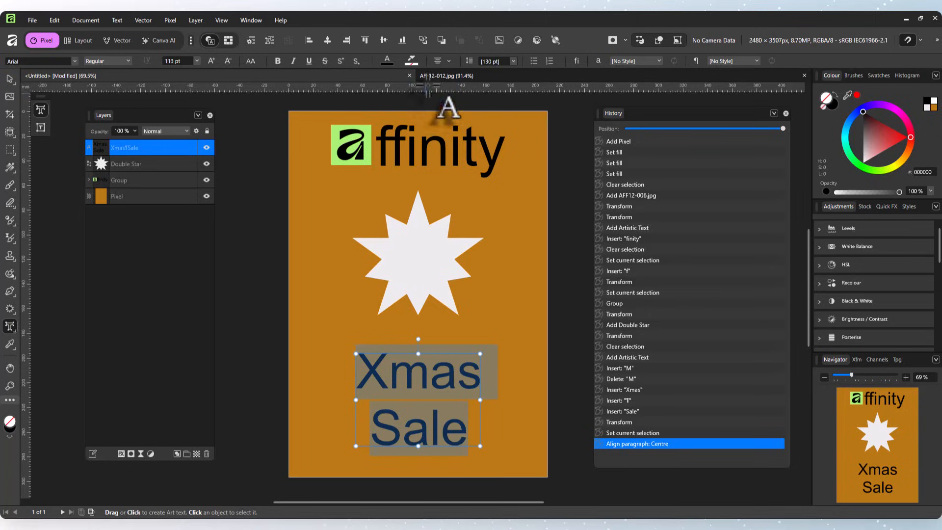
click(247, 243)
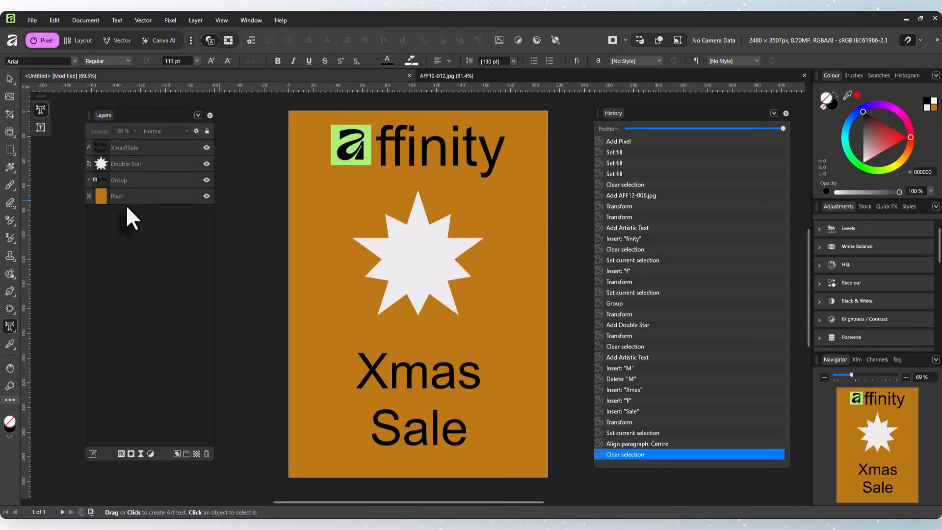
- Roll the history back to the heading group's move, restore the latest state, and roll back to the group's move again
click(653, 316)
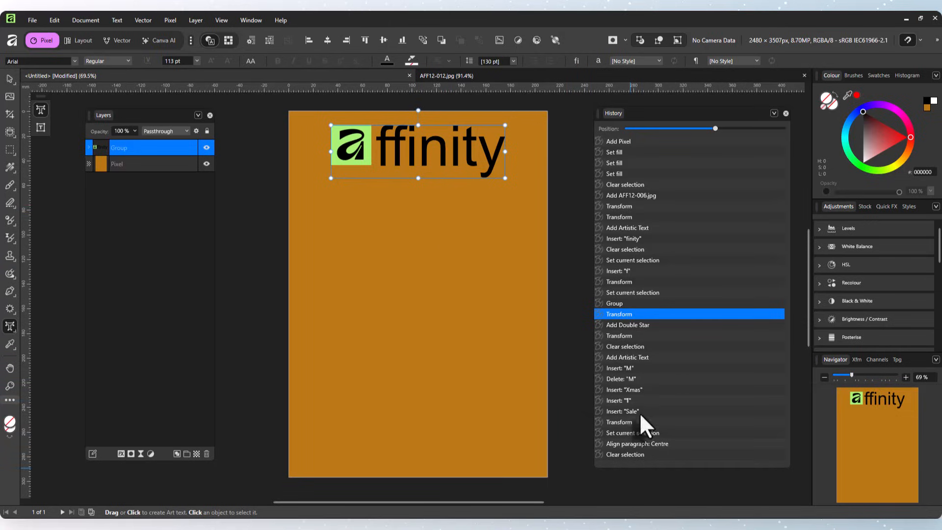
click(637, 455)
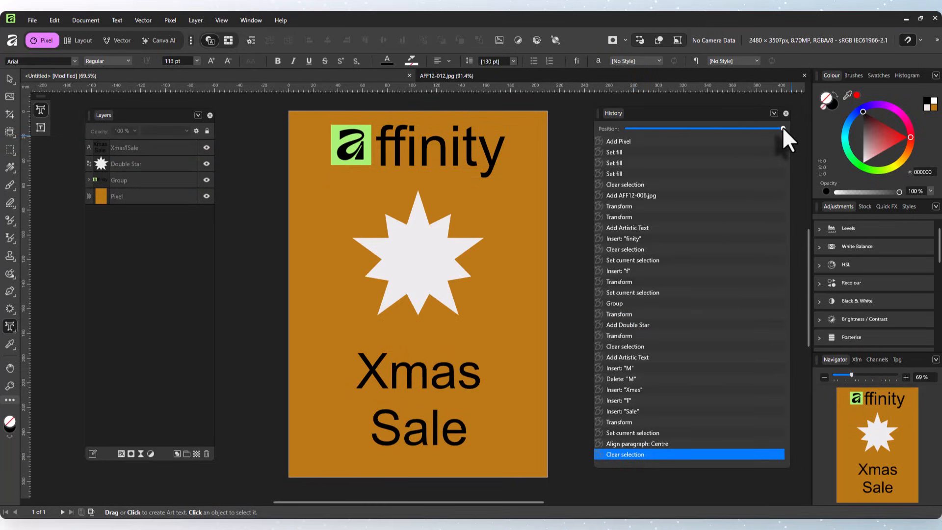
drag(782, 127, 712, 131)
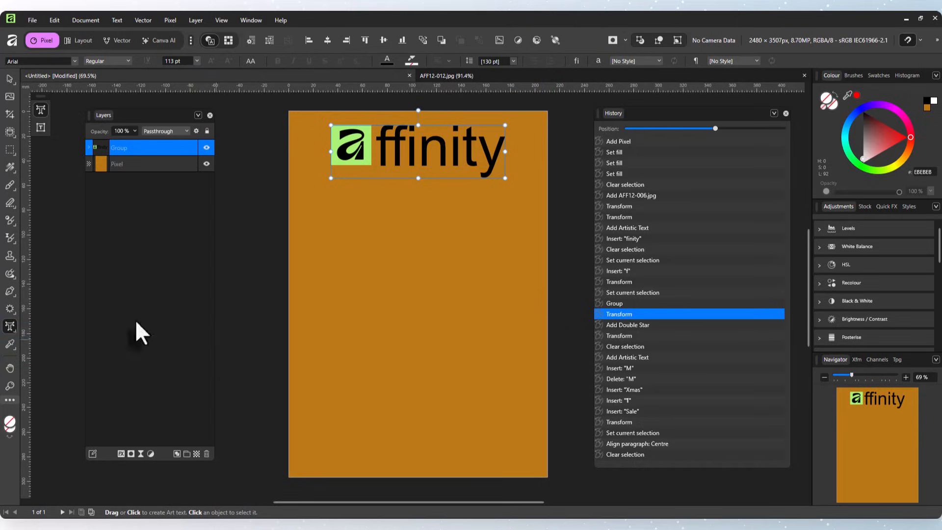
- Draw a five-point star about 120 mm wide, centred horizontally below the heading, and fill it with yellow F7FF0F
click(13, 311)
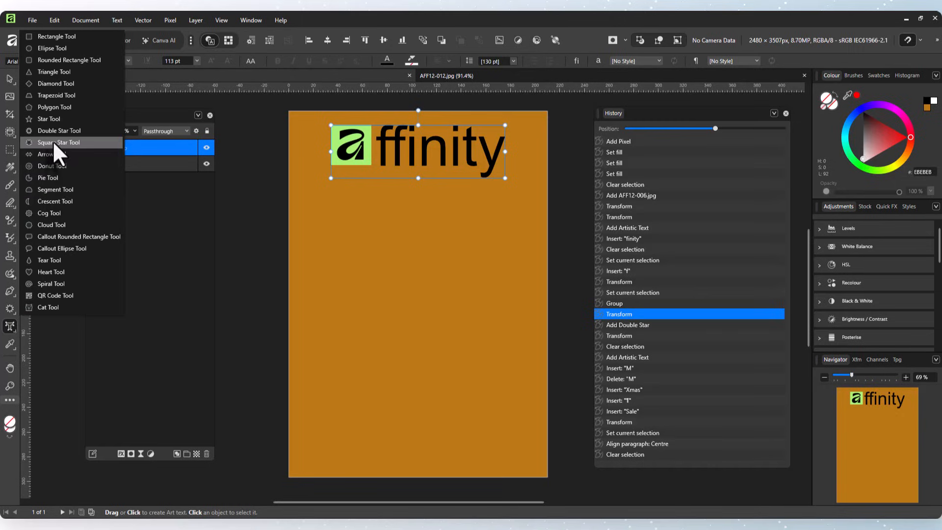
click(39, 119)
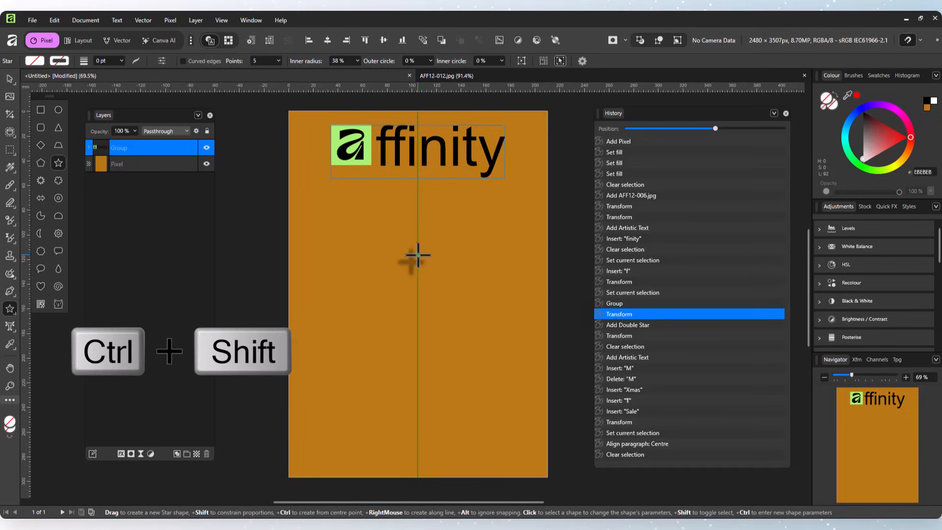
drag(417, 254, 479, 338)
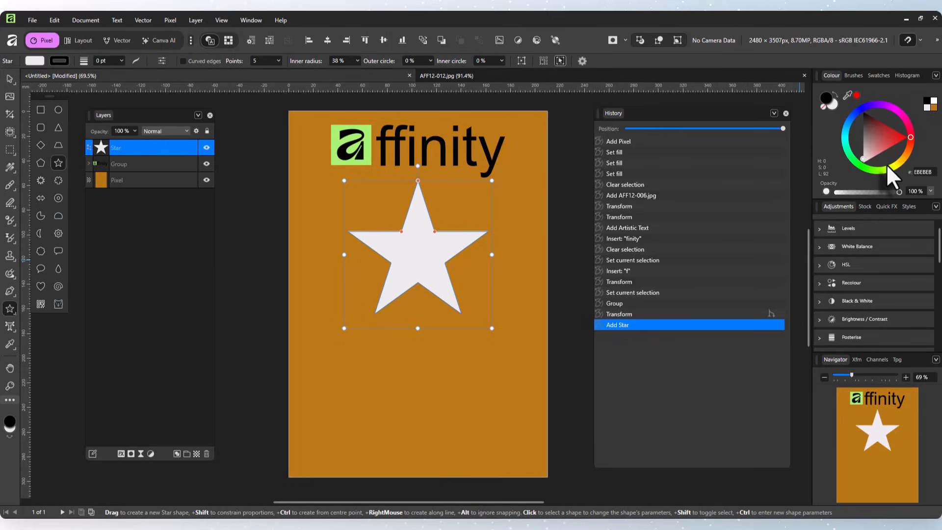
click(34, 60)
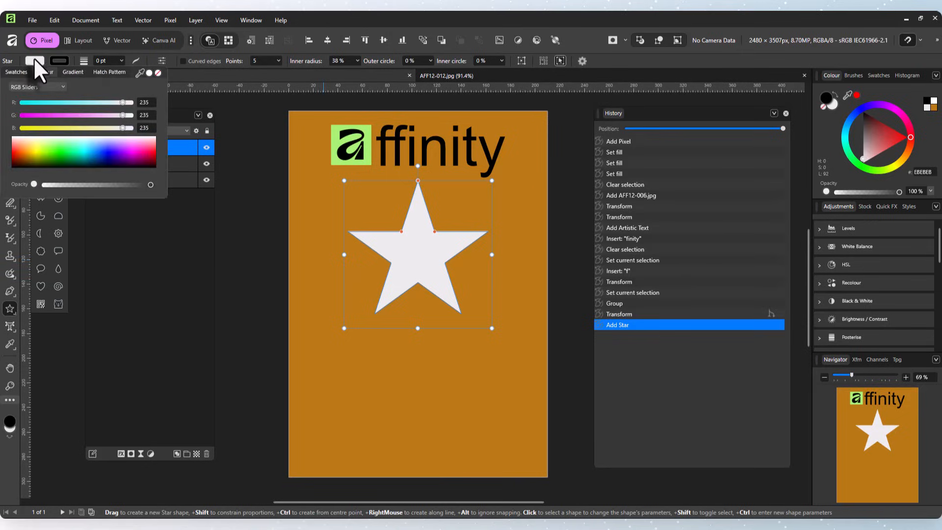
click(34, 150)
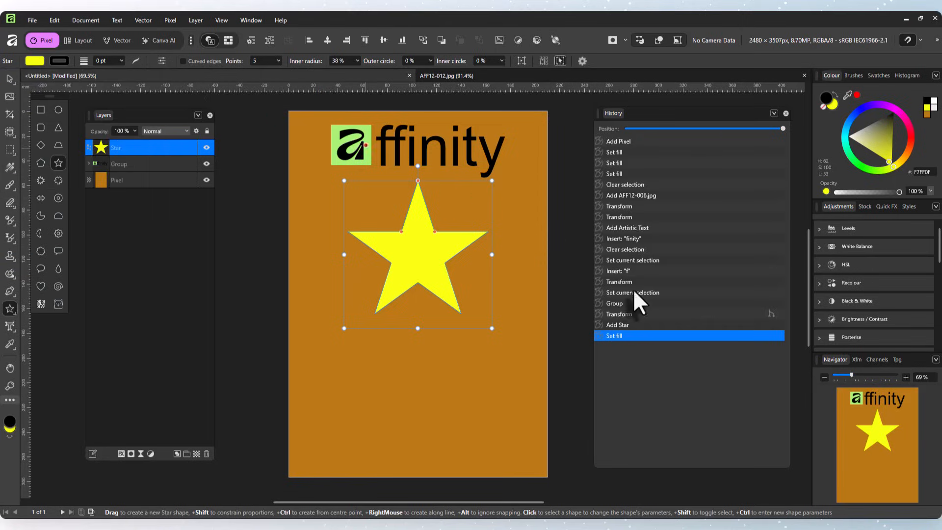
- Apply a 3D layer effect to the star with a 100 px radius, 16% ambient light and 2.6 px soften
click(119, 453)
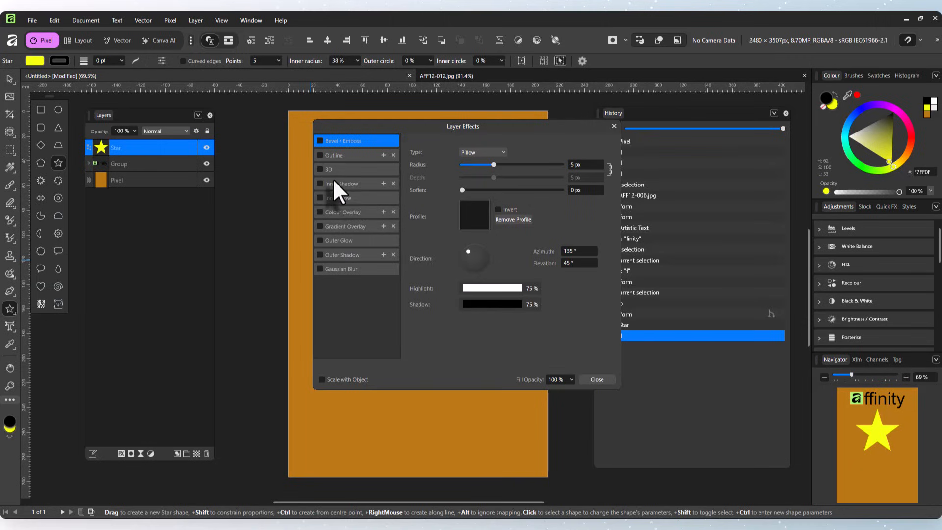
drag(387, 124, 563, 116)
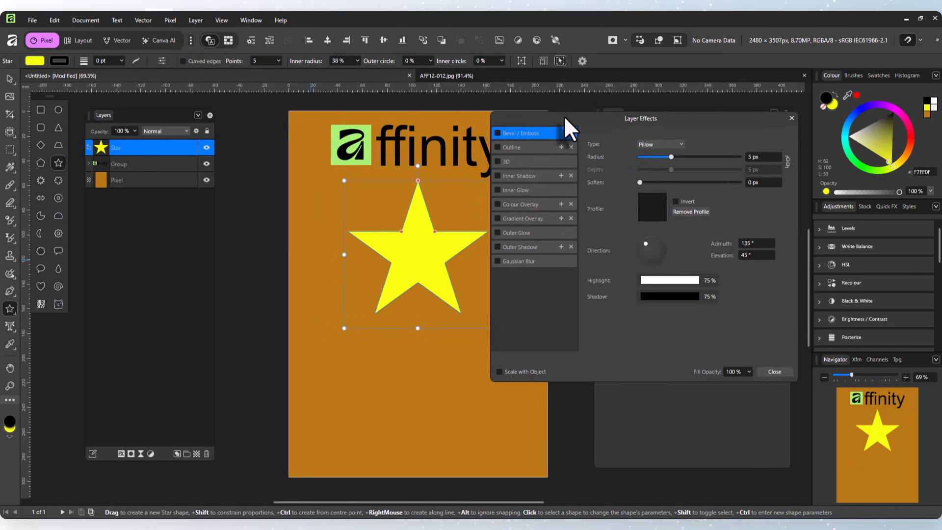
click(496, 161)
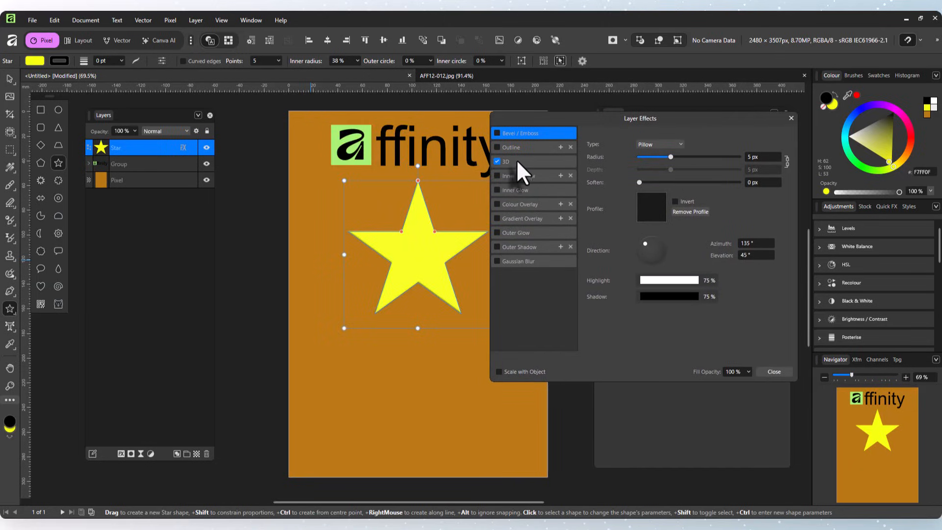
click(521, 161)
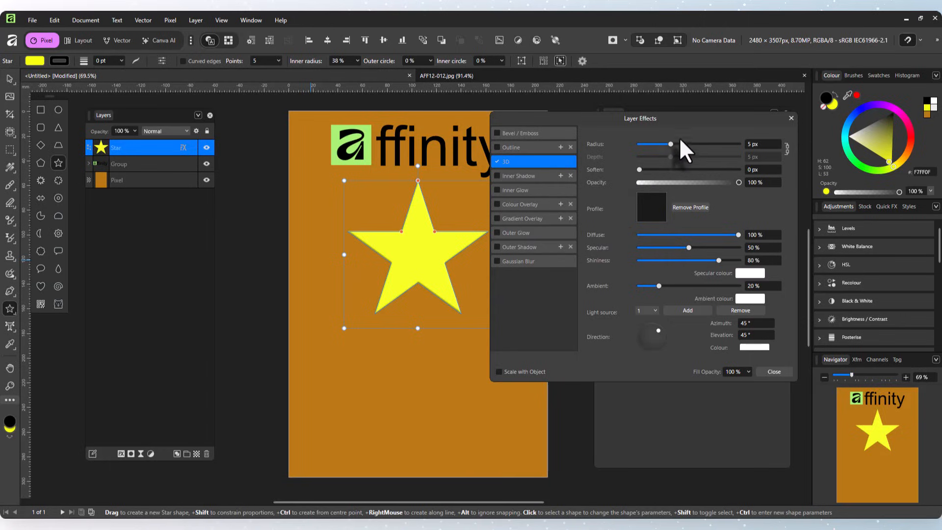
drag(670, 143, 742, 148)
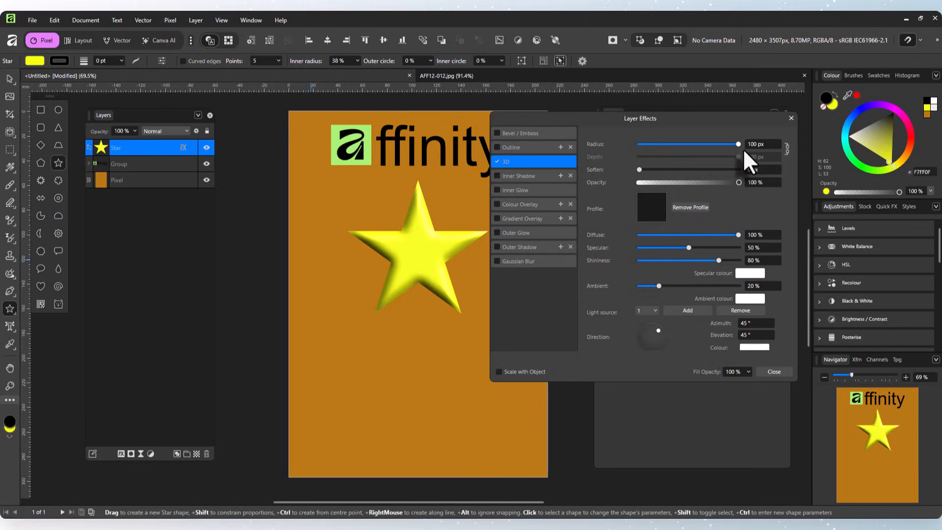
mouse_move(659, 287)
mouse_down()
mouse_move(669, 284)
mouse_move(654, 285)
mouse_up()
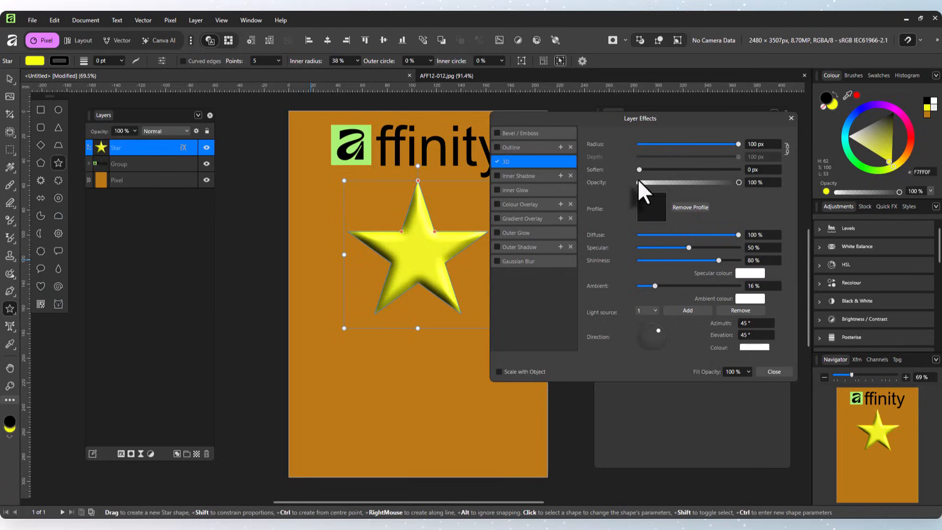
drag(639, 169, 651, 171)
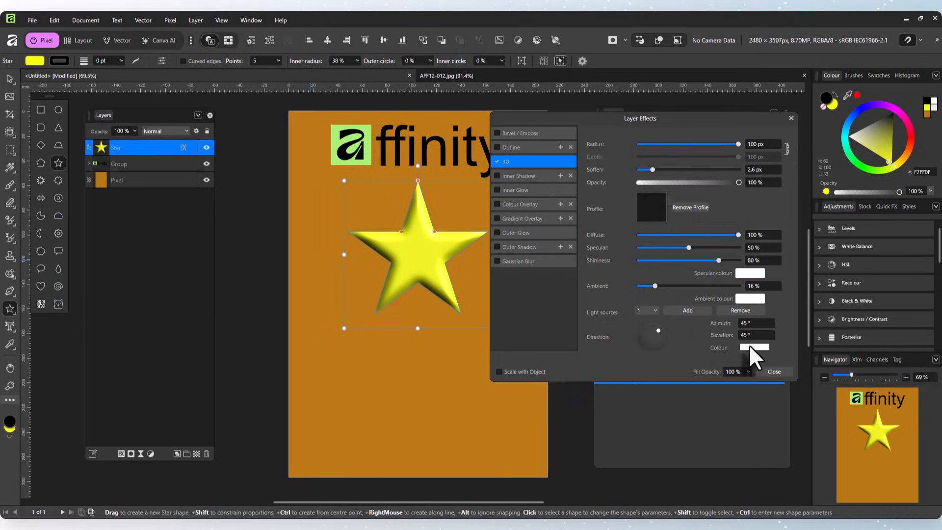
click(770, 371)
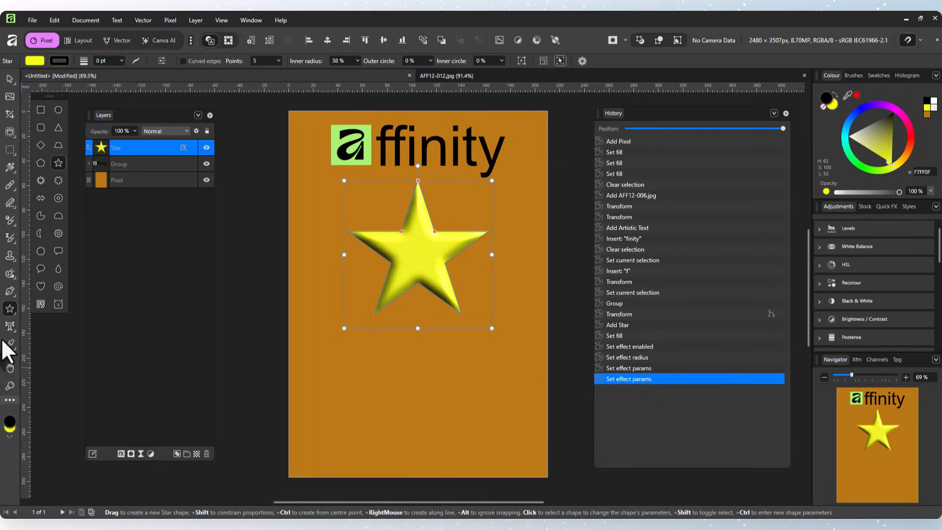
- Add artistic text in Arial at about 63 pt below the star, reading "Christmas" and "Sale" on two lines
click(10, 326)
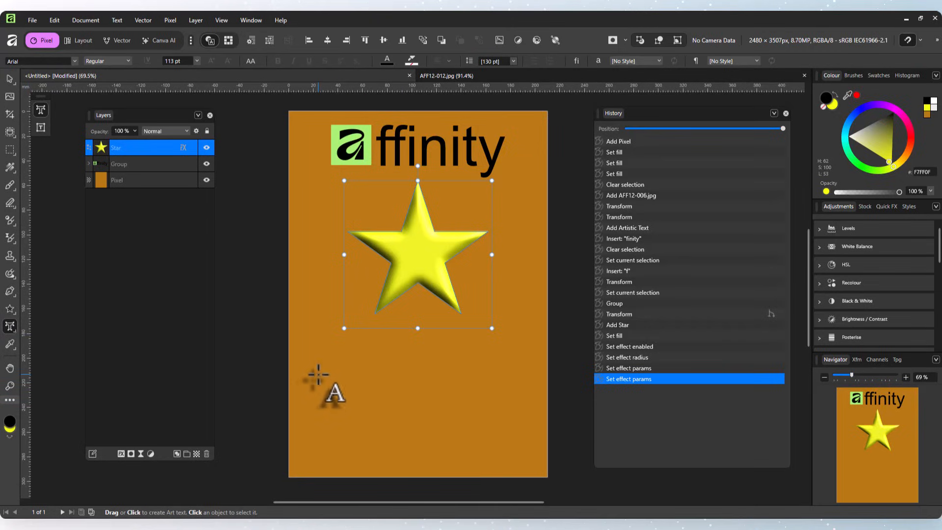
drag(318, 374, 341, 391)
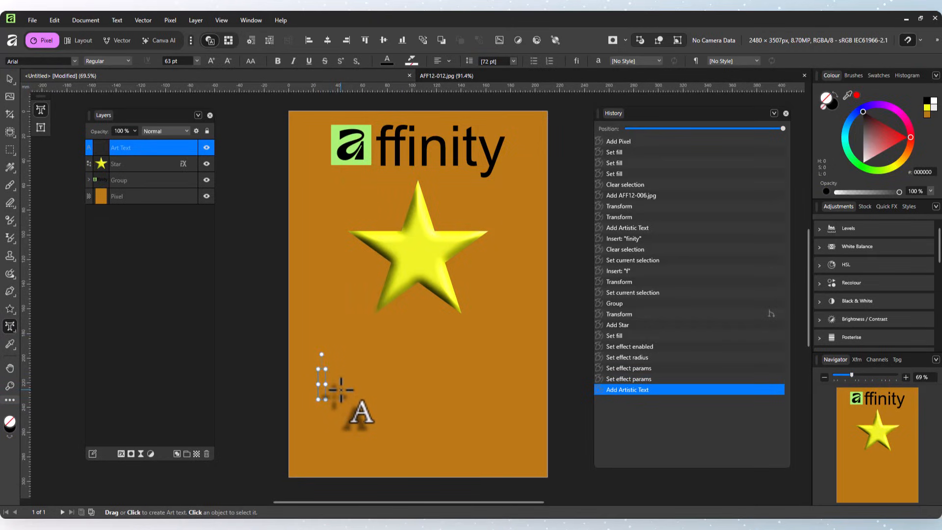
text(Chr)
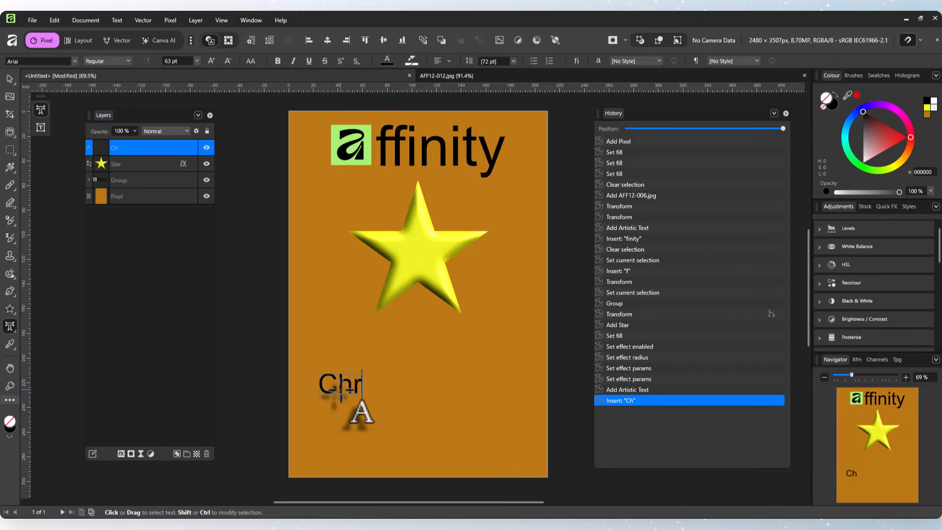
text(istmas)
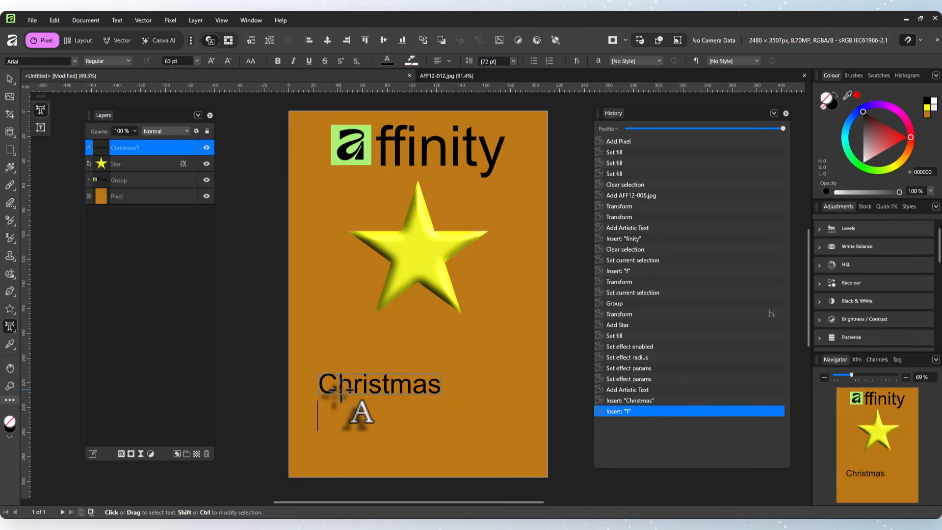
key(Return)
text(Sale)
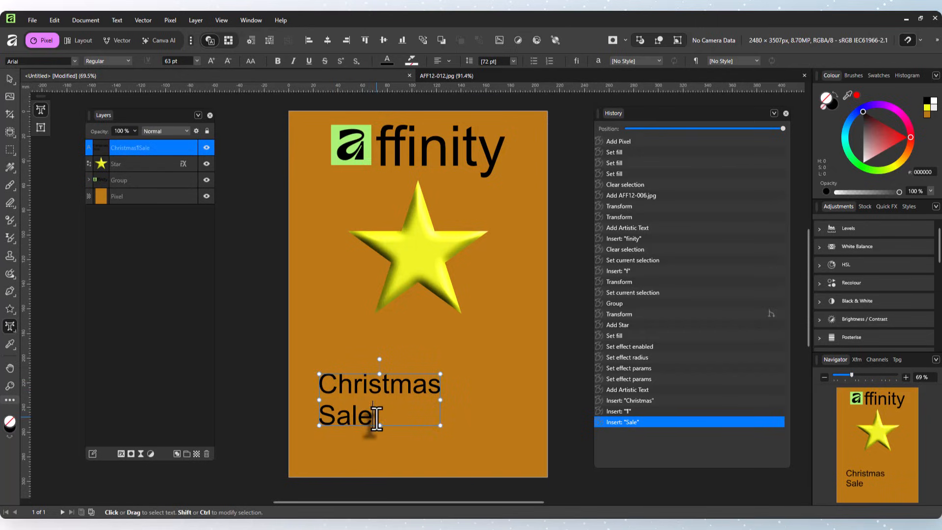
- Centre-align both lines of the "Christmas Sale" text
key(ctrl+a)
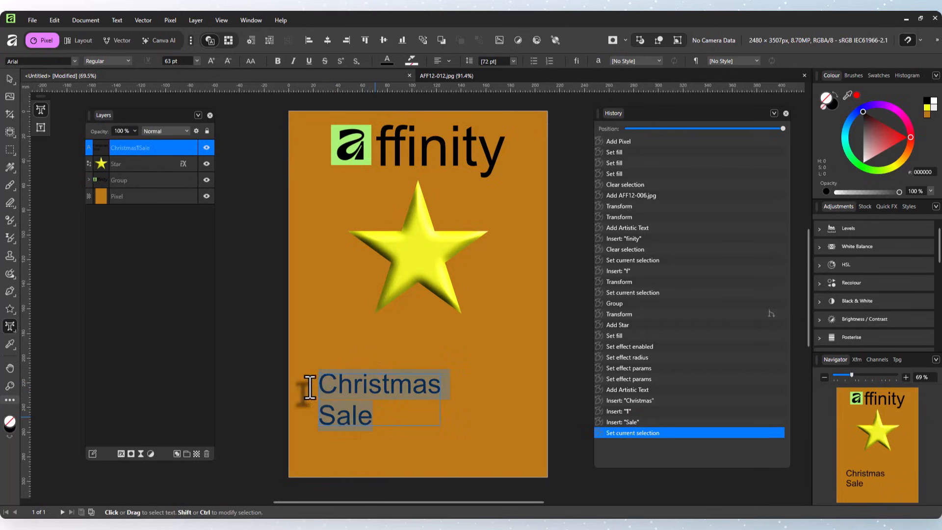
click(449, 60)
click(457, 107)
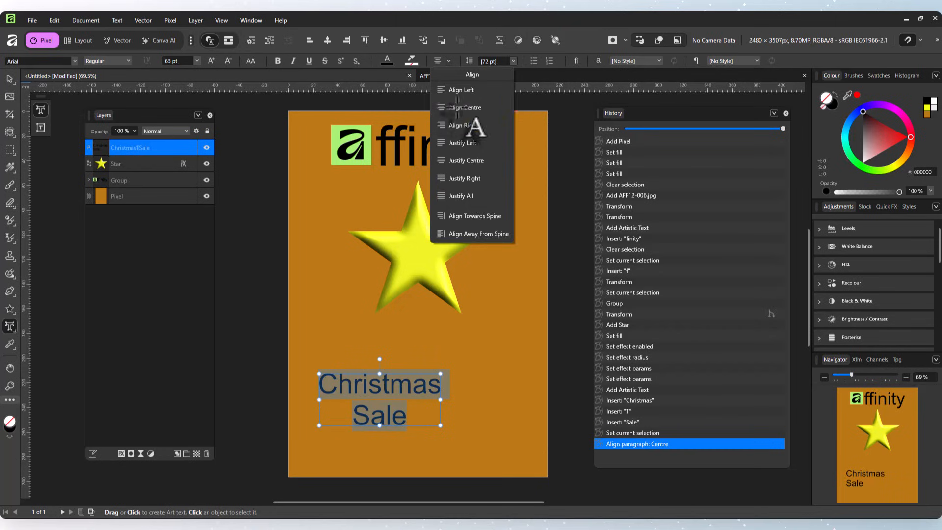
- Change the "Christmas Sale" text to the Christmas Nordic font at 96 pt
click(74, 60)
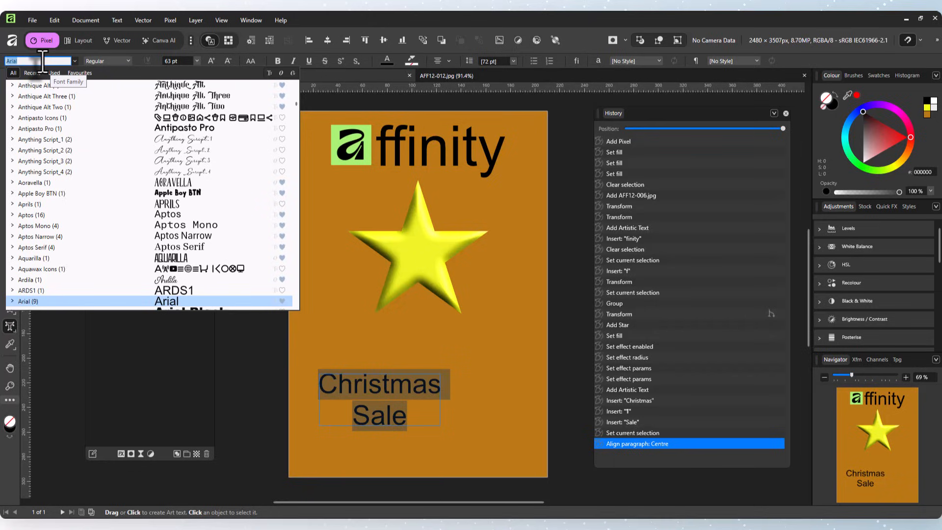
text(chr)
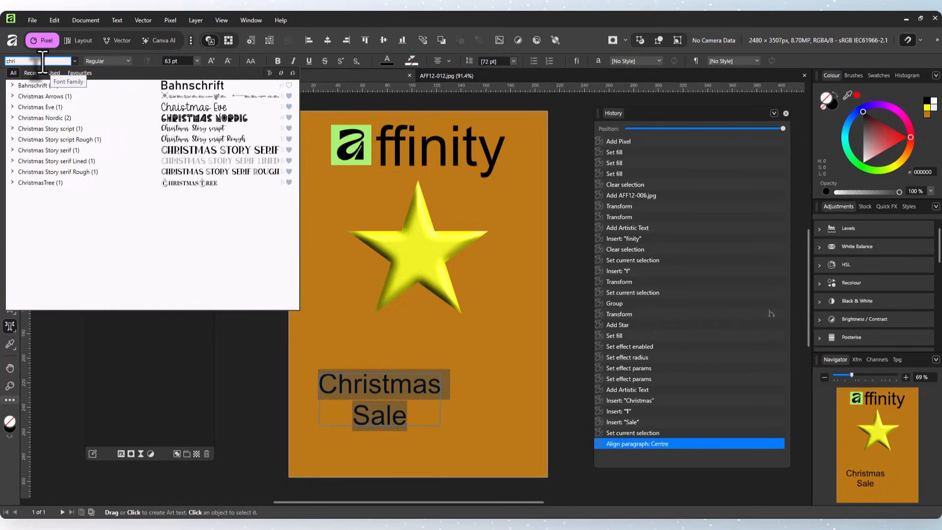
text(i)
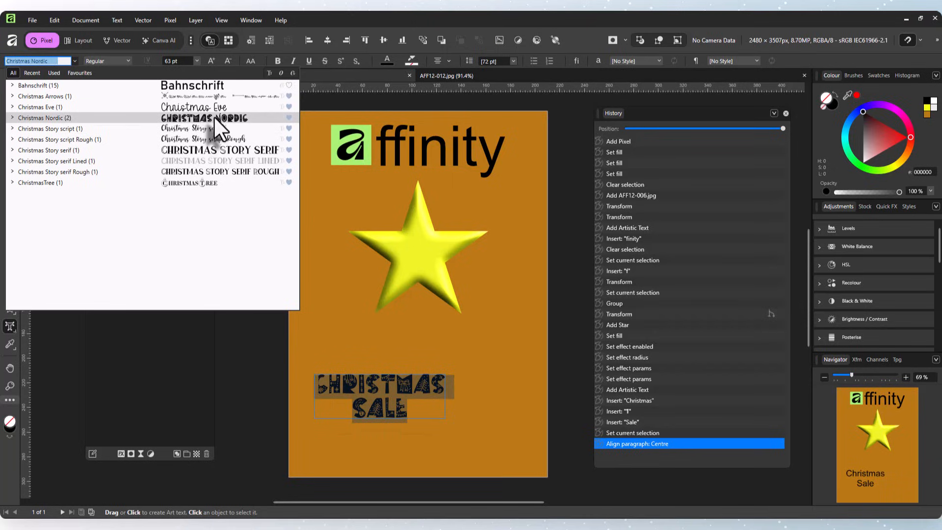
click(214, 117)
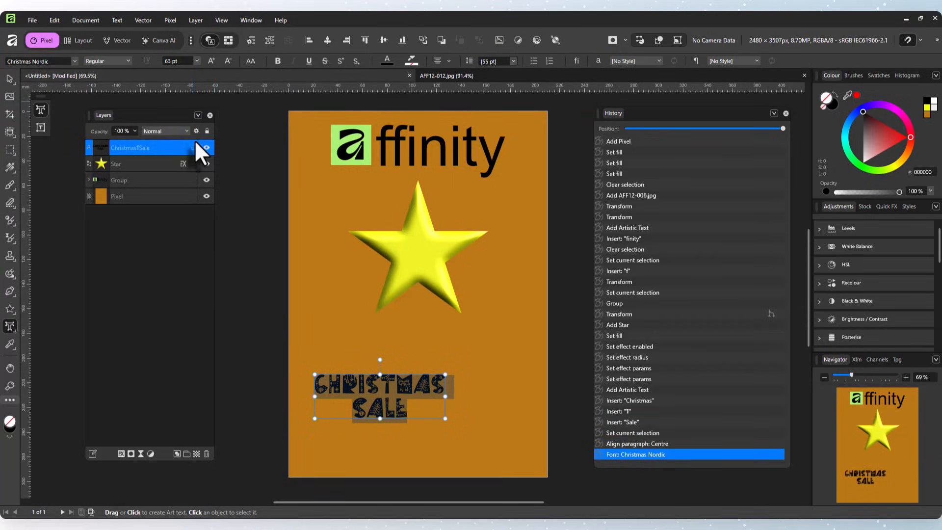
click(196, 61)
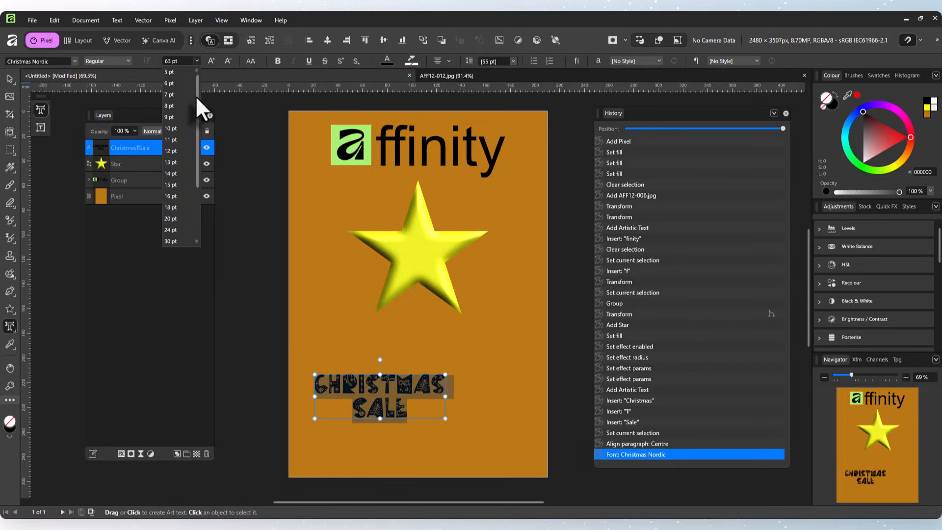
drag(197, 101, 189, 180)
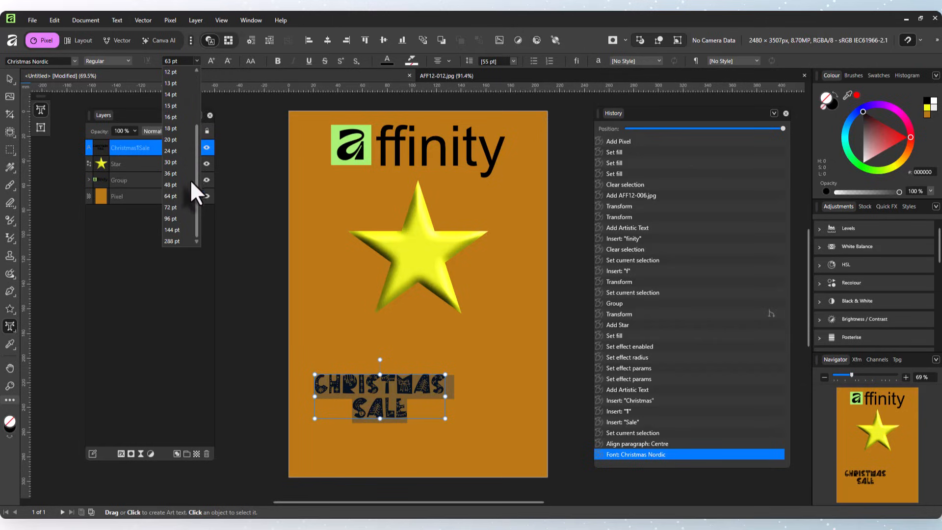
click(169, 219)
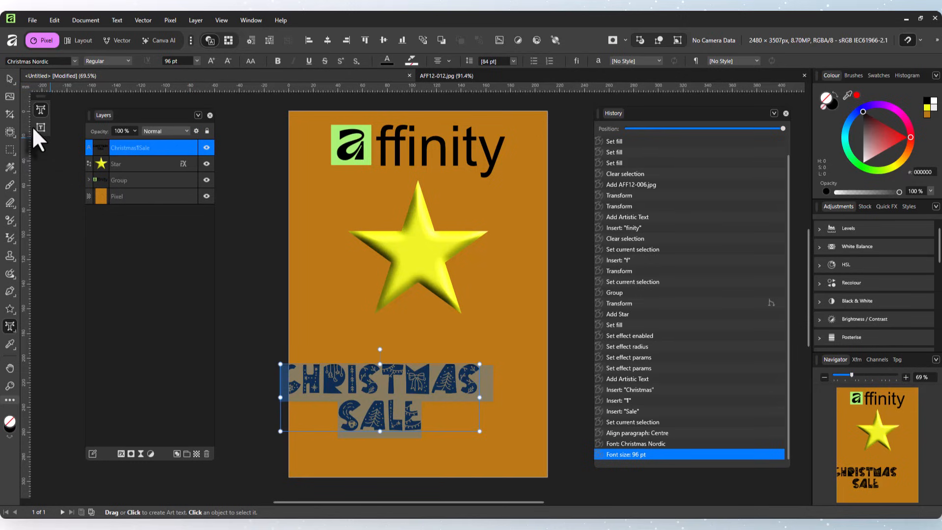
- Move the "Christmas Sale" text to the page's horizontal centre, slightly higher below the star, and deselect it
click(9, 79)
drag(374, 390, 416, 384)
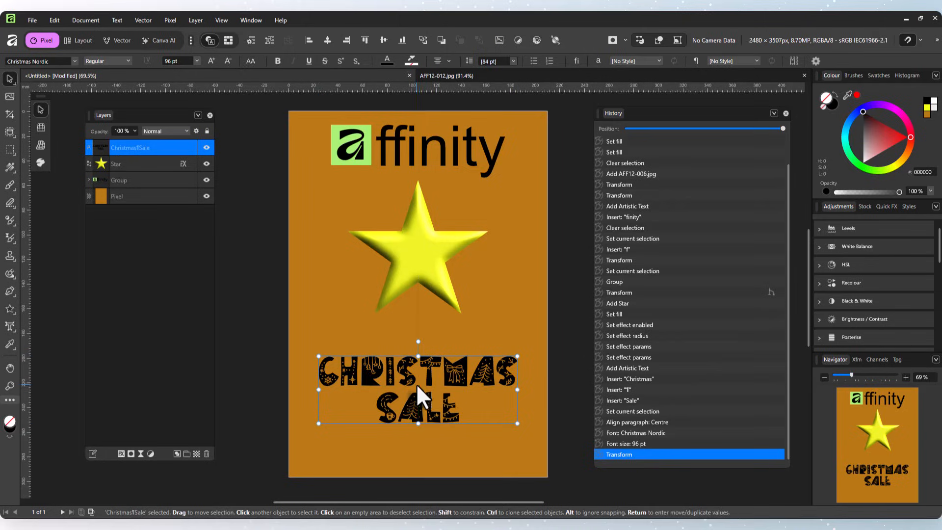
click(586, 485)
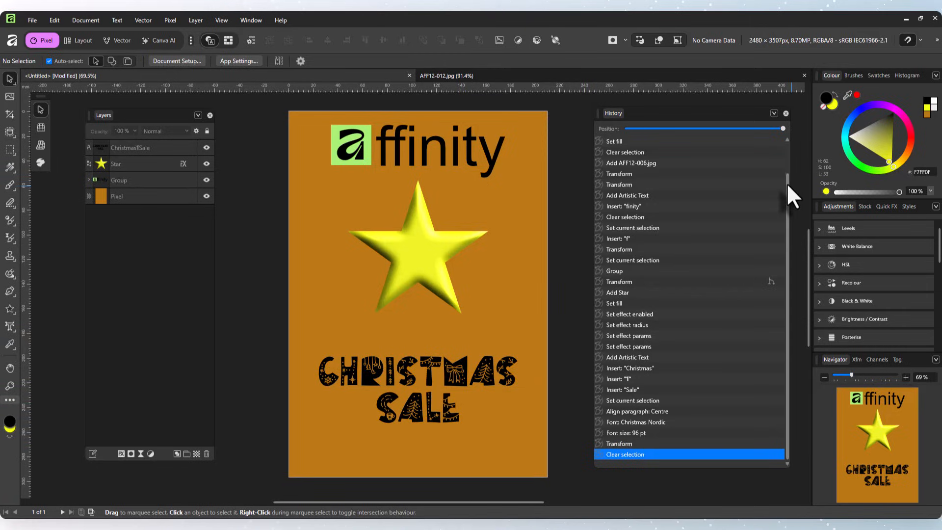
- Switch back and forth between the two history branches at the heading group's move to compare the Xmas and Christmas designs
click(770, 282)
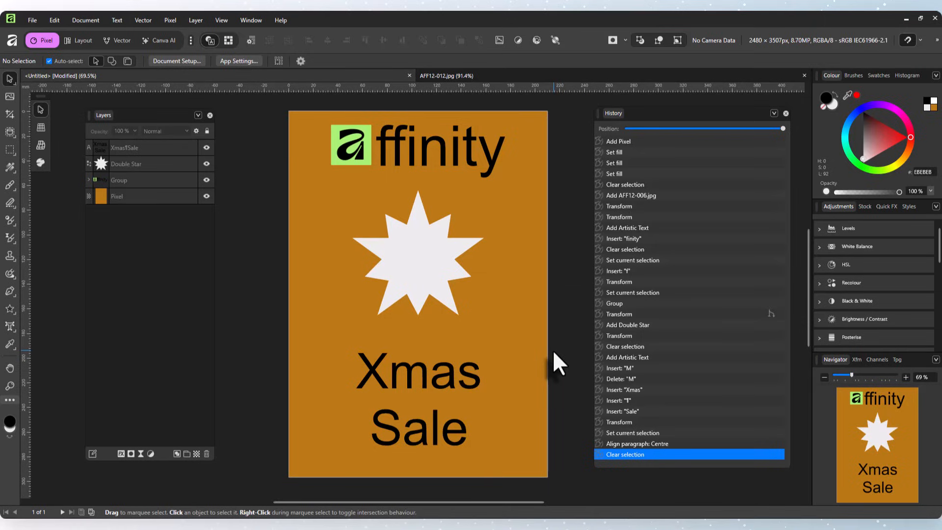
click(769, 313)
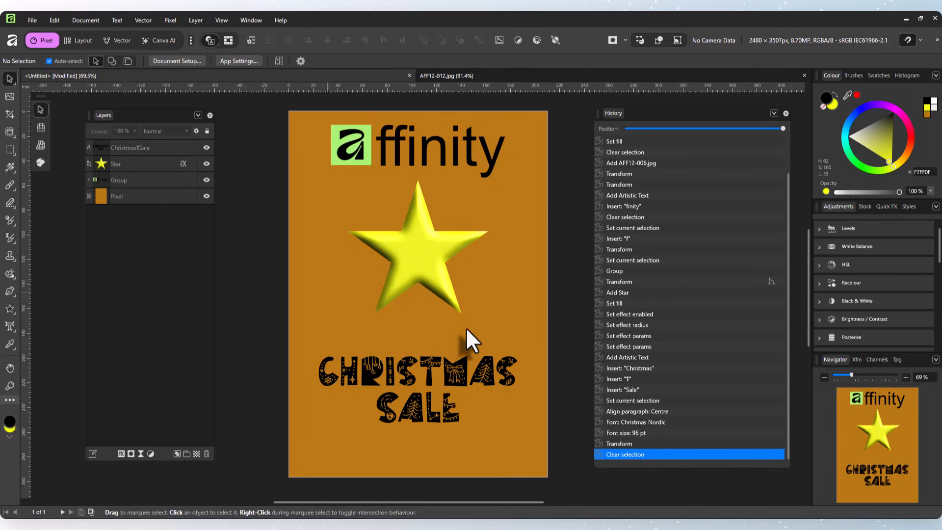
click(770, 281)
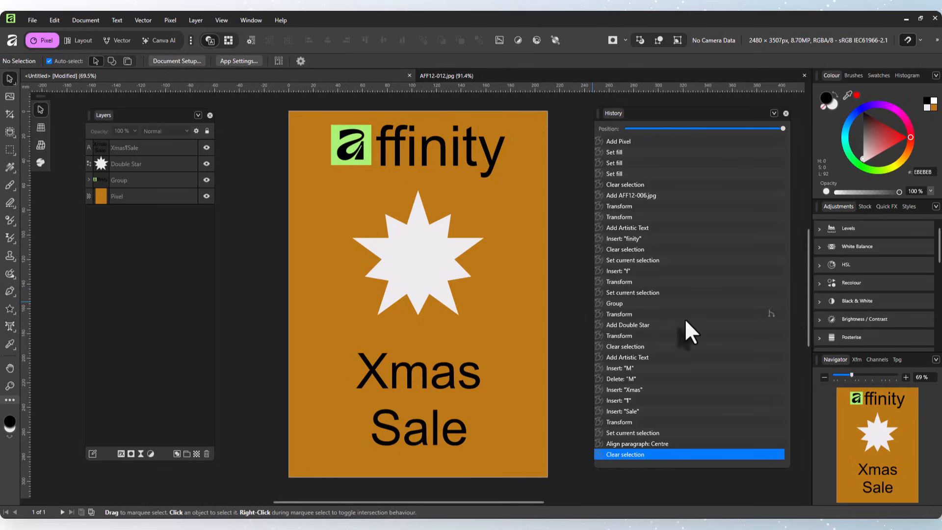
click(771, 313)
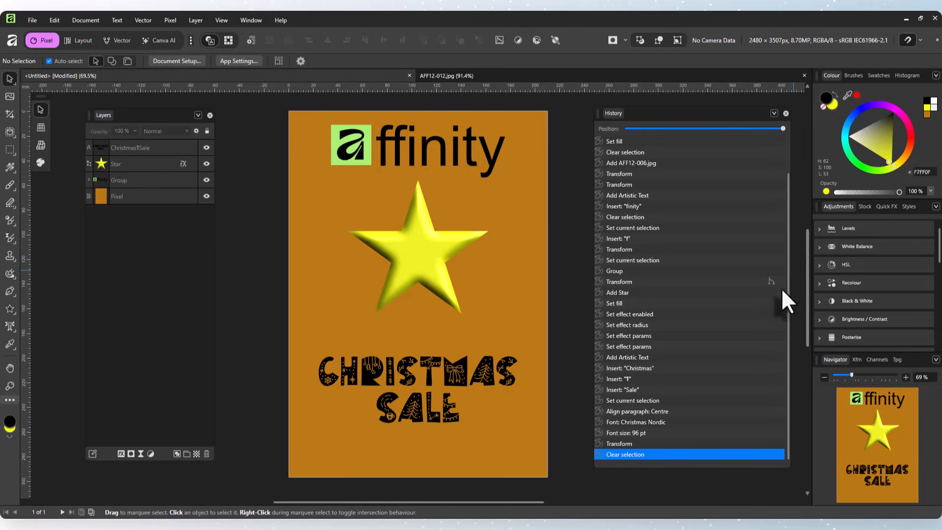
- Roll the history back to the paragraph centring and change the "Christmas Sale" text to the ChristmasTree font
click(654, 414)
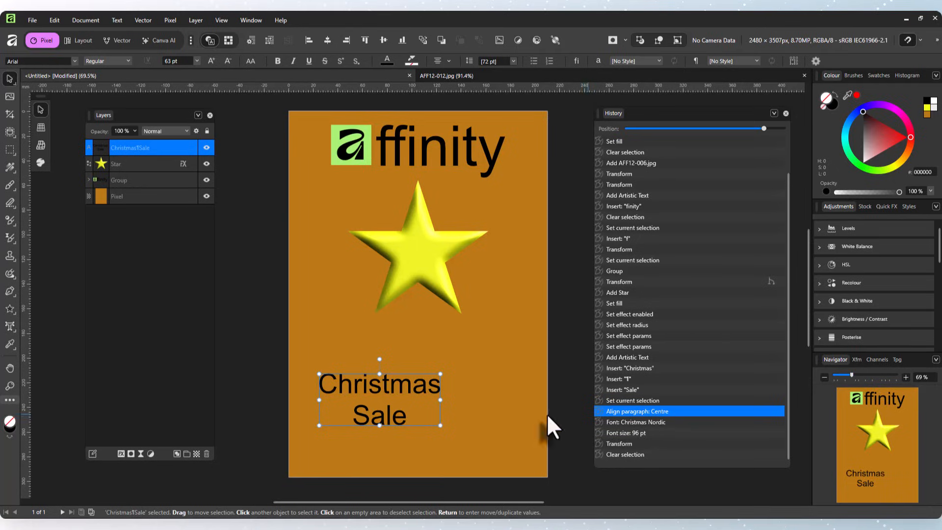
click(411, 413)
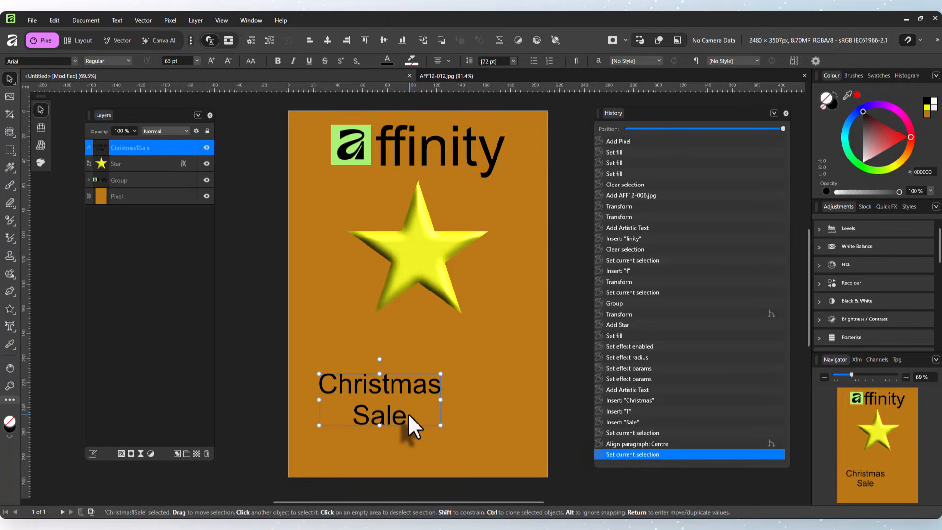
key(t)
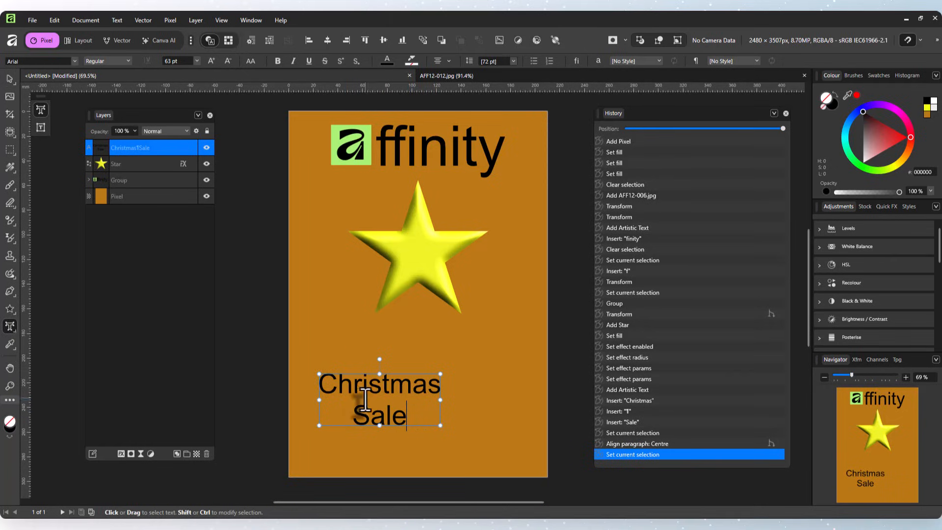
drag(406, 420, 302, 378)
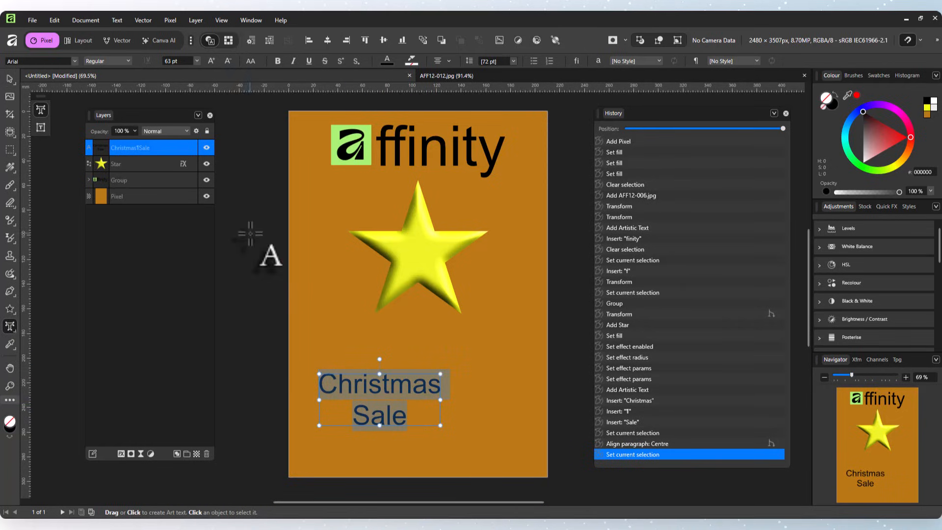
click(18, 61)
text(chri)
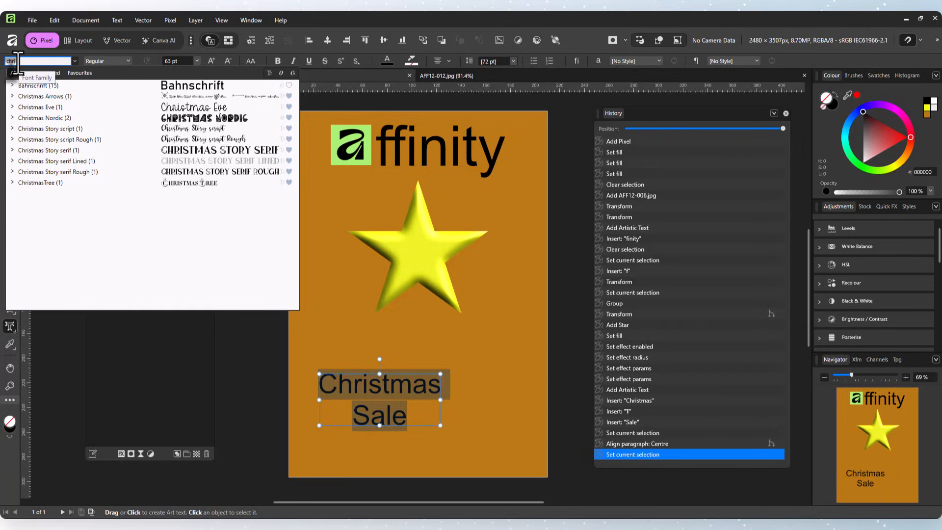
text(stmasTree)
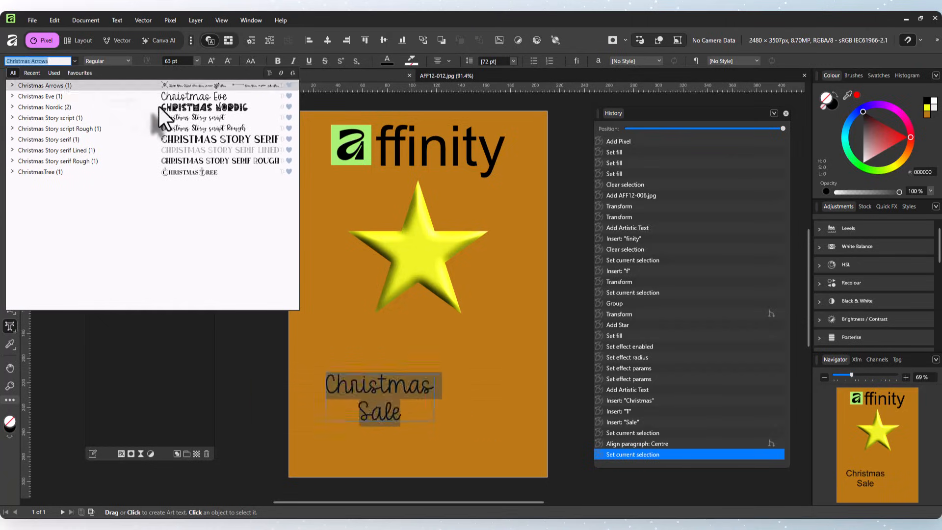
click(199, 170)
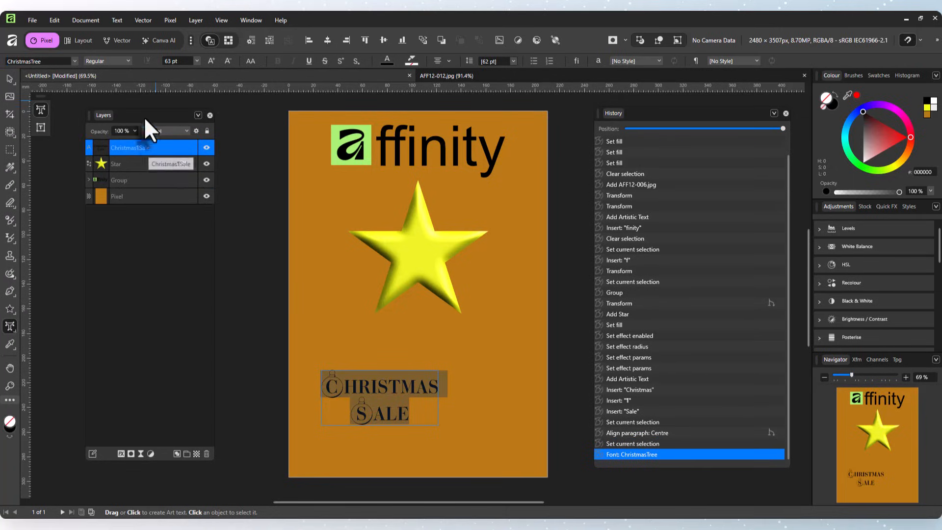
- Enlarge the "Christmas Sale" text to a font size of 120 pt
click(196, 61)
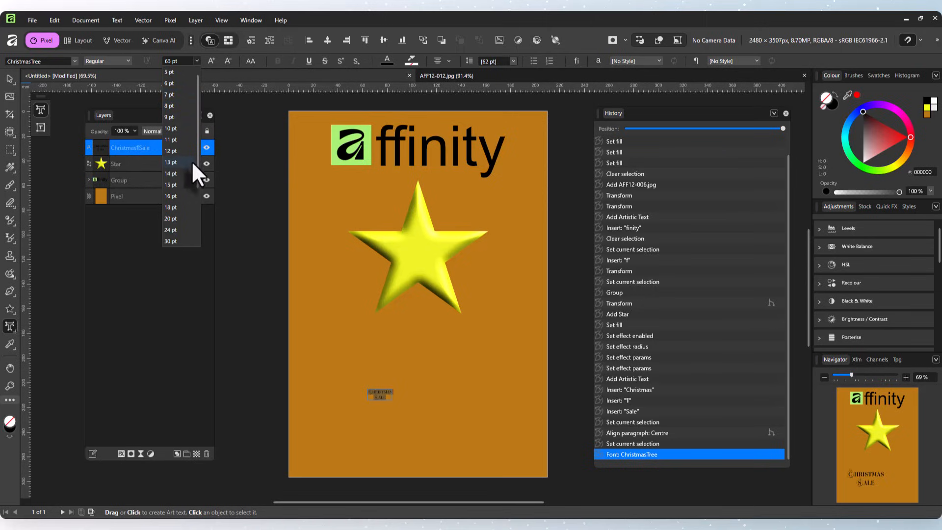
drag(197, 164, 186, 238)
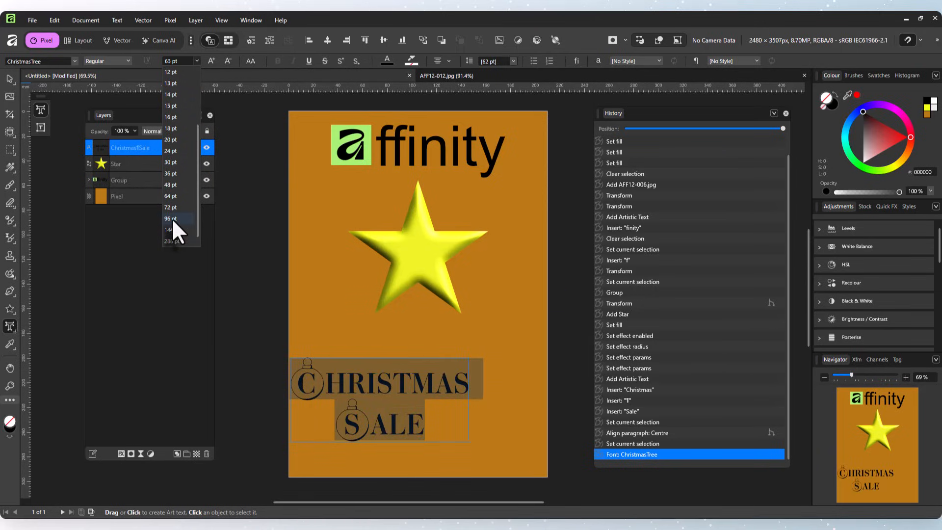
click(172, 218)
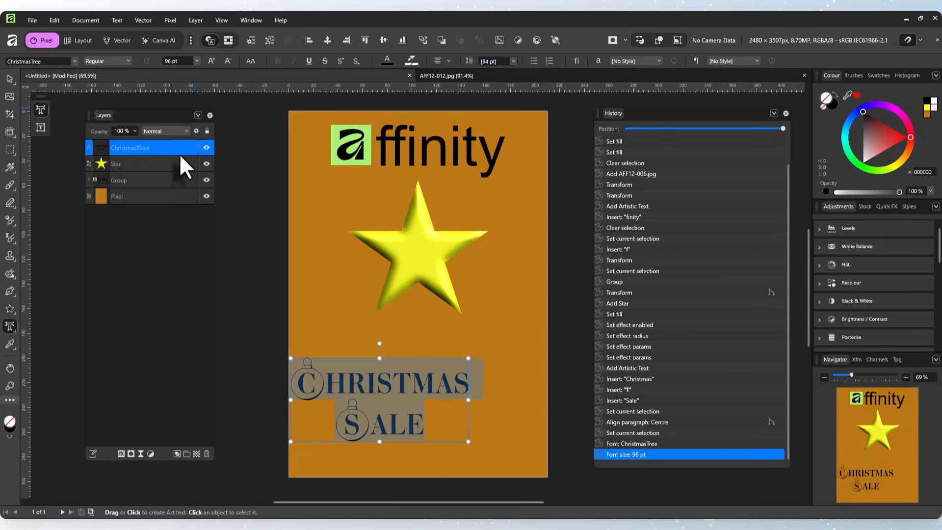
click(169, 60)
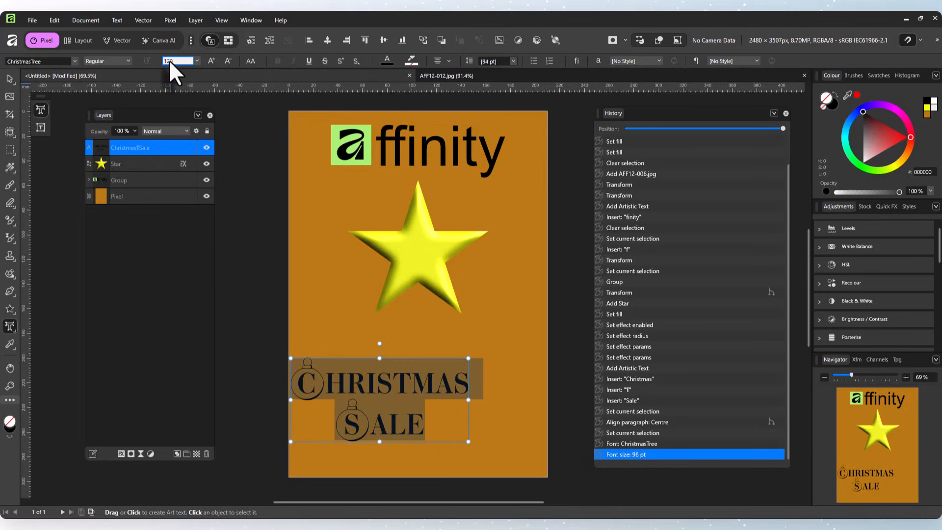
key(Return)
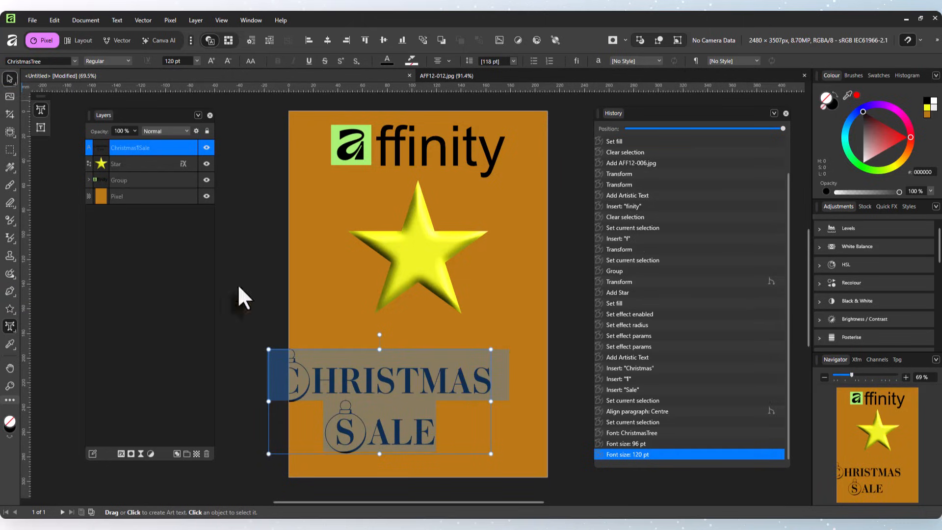
- Move the "Christmas Sale" text to the page's horizontal centre just below the star and deselect it
key(Escape)
drag(356, 401, 397, 386)
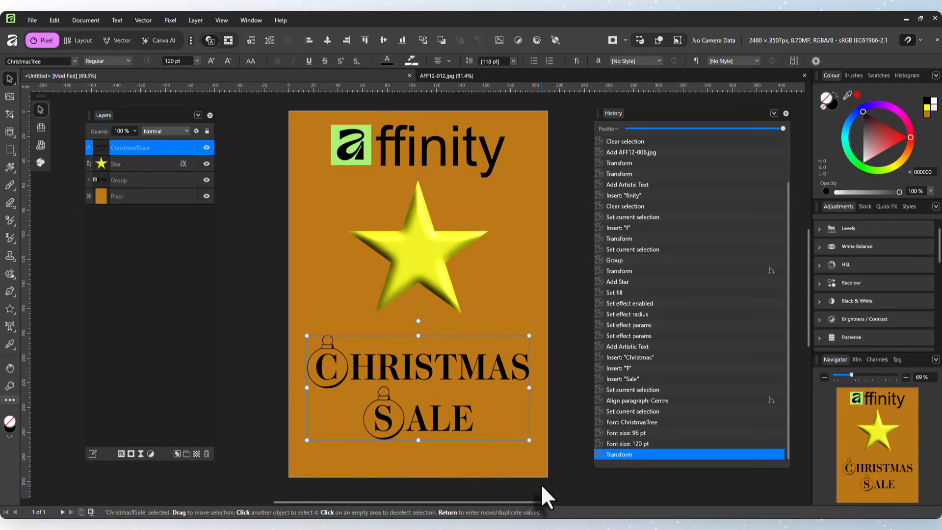
click(583, 493)
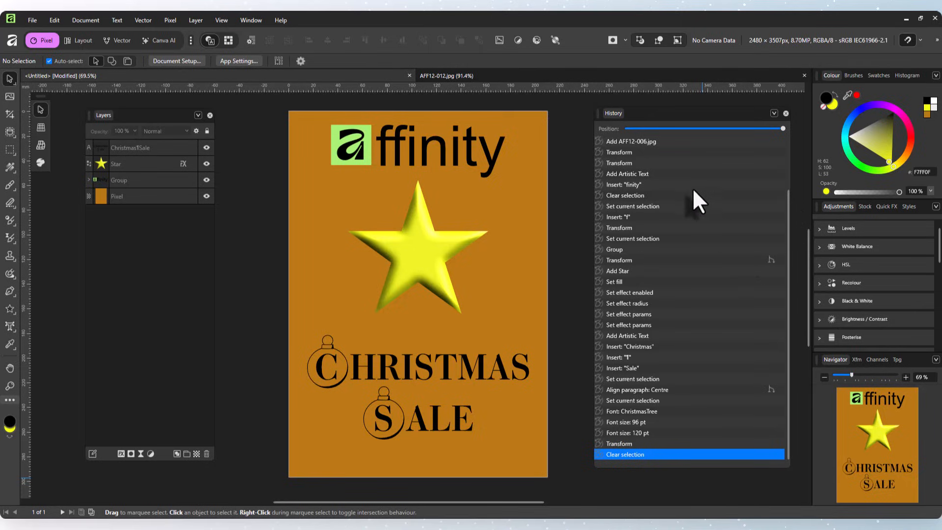
- Cycle the history branch at the heading group's move to view the Xmas design, and return to the Christmas design's "Sale" insertion state
click(770, 258)
click(770, 312)
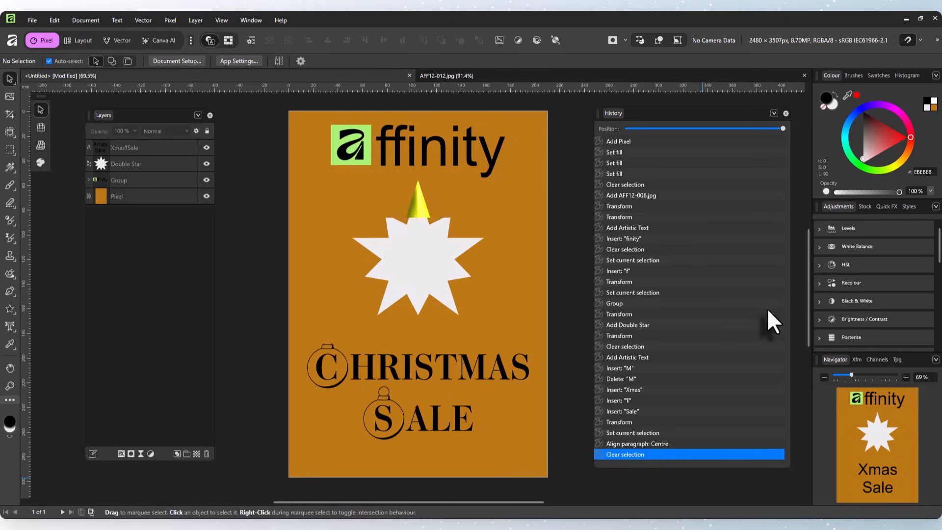
click(771, 389)
click(772, 389)
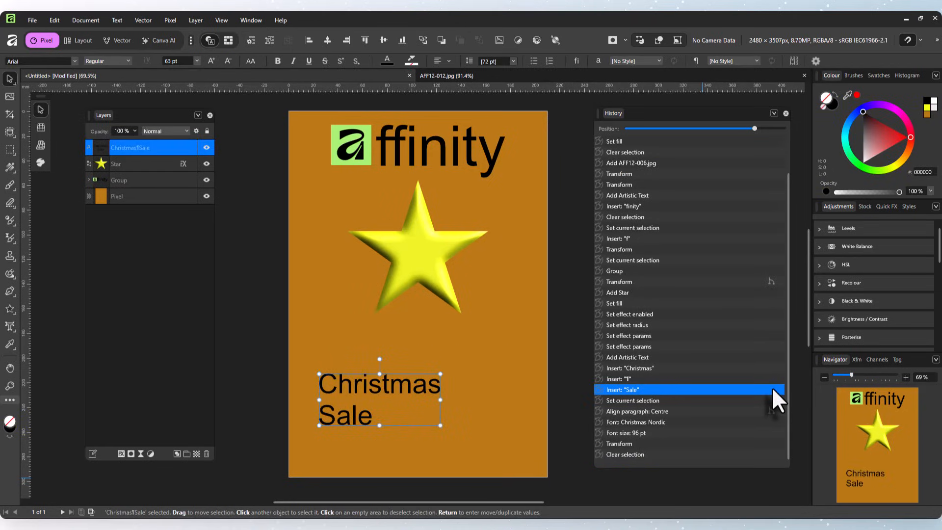
- Cycle repeatedly between the Christmas Nordic and ChristmasTree history branches at the paragraph centring to compare their recorded edits
click(770, 410)
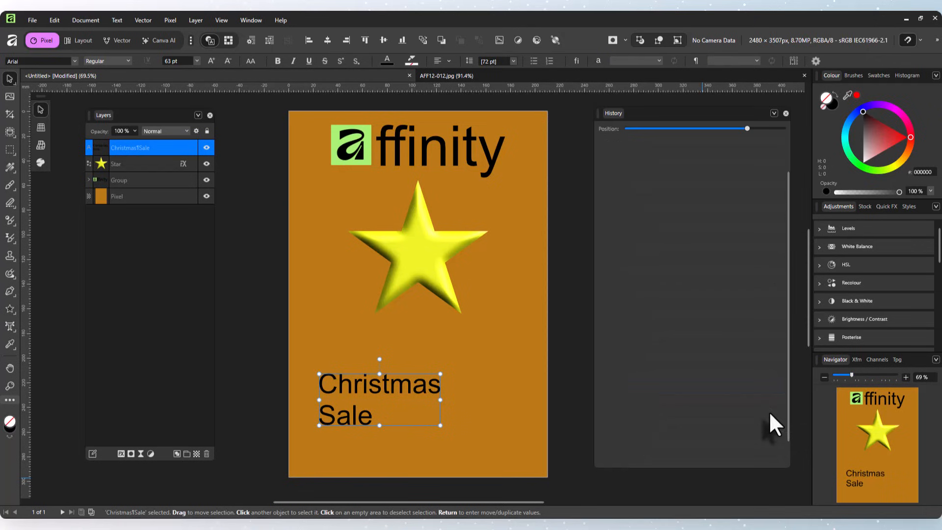
click(770, 410)
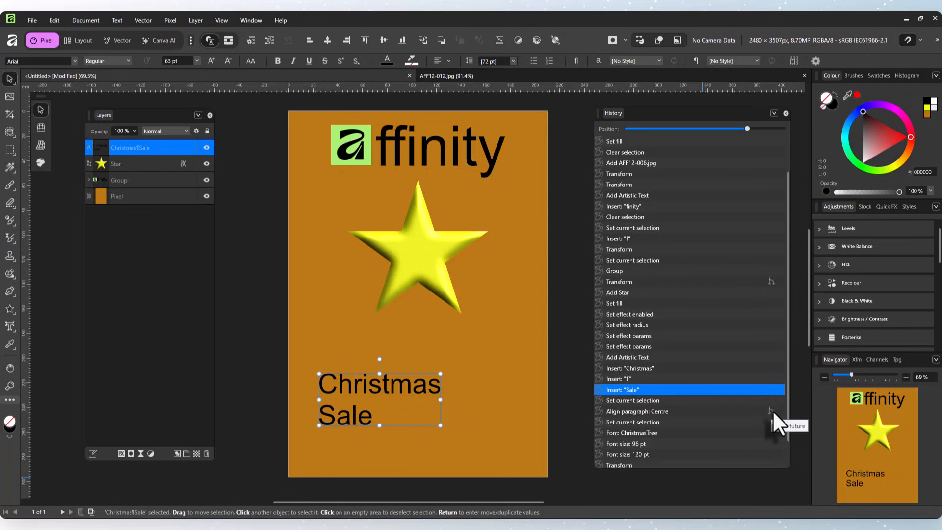
click(771, 411)
click(680, 412)
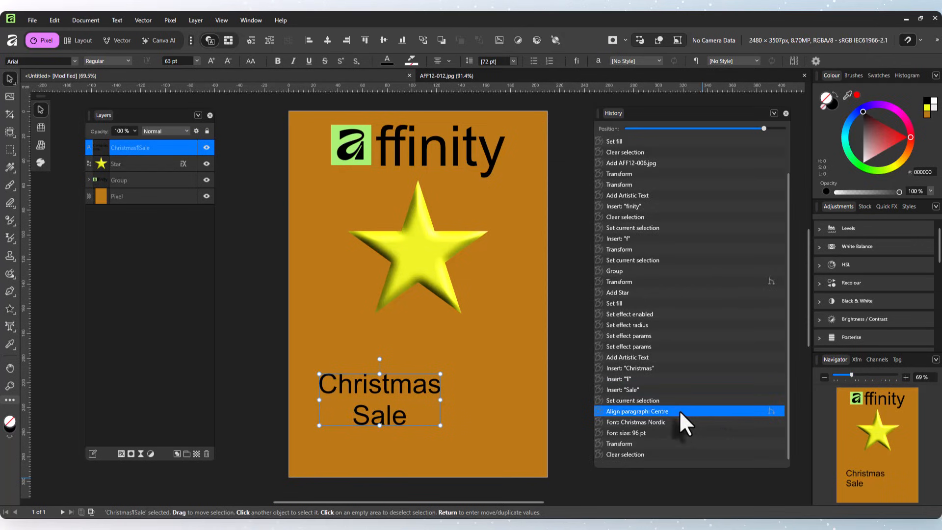
click(769, 412)
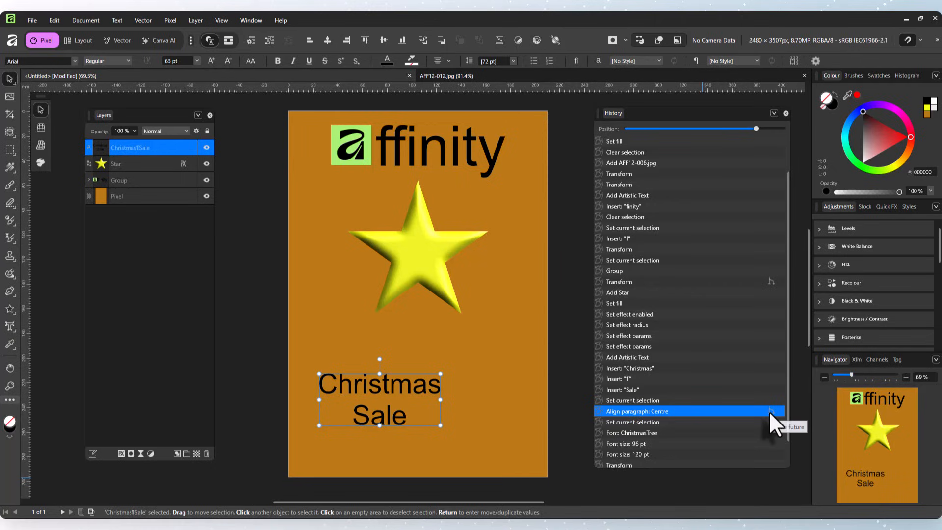
click(769, 411)
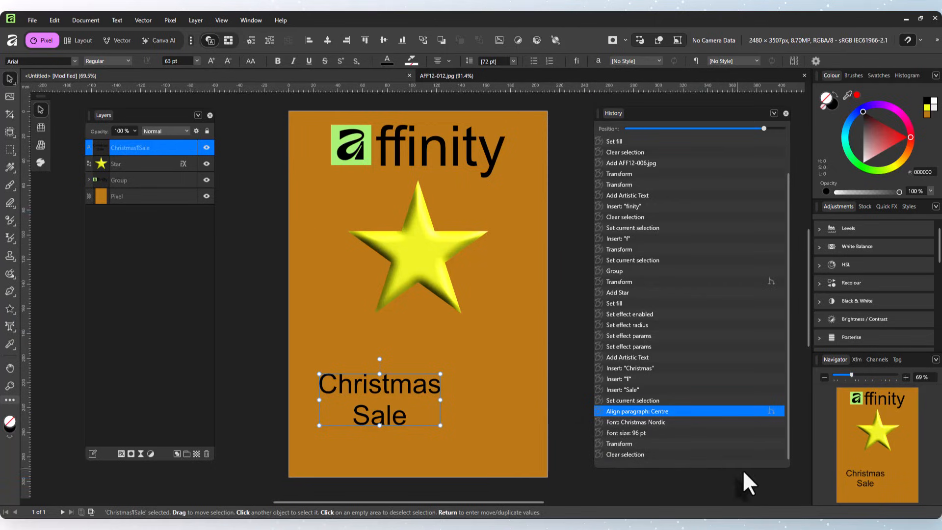
click(770, 411)
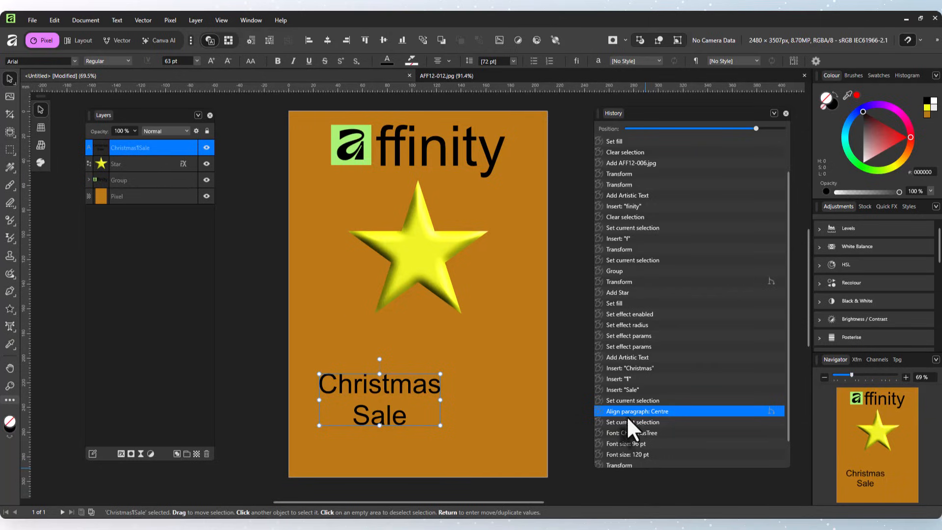
click(771, 410)
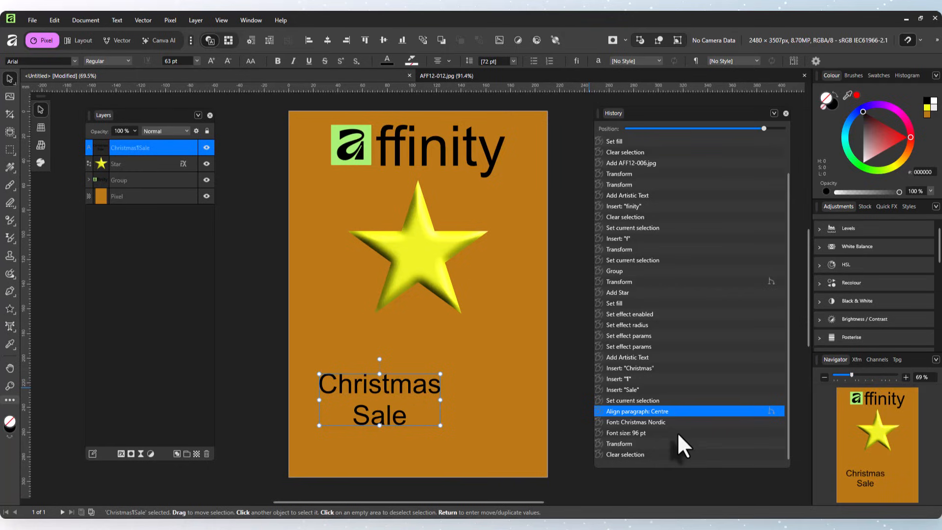
- Step through the Christmas Nordic branch's font change, 96 pt font size and move states
click(652, 424)
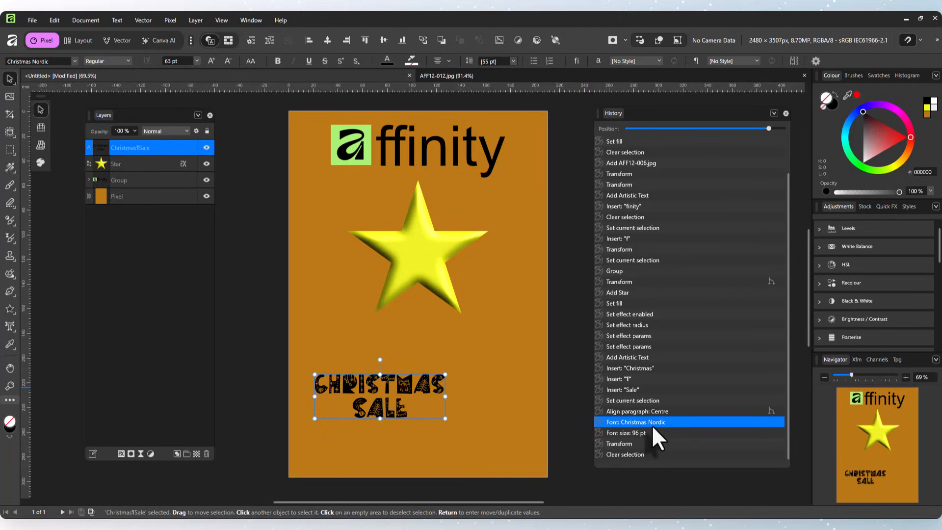
click(647, 433)
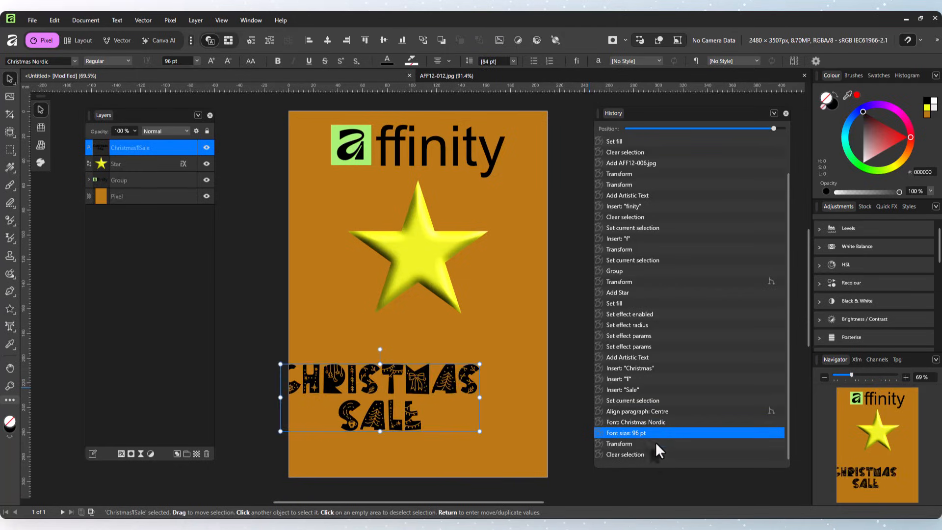
click(655, 443)
- Cycle the branches at the paragraph centring back to Christmas Nordic and restore that branch's last state, Clear selection
click(770, 410)
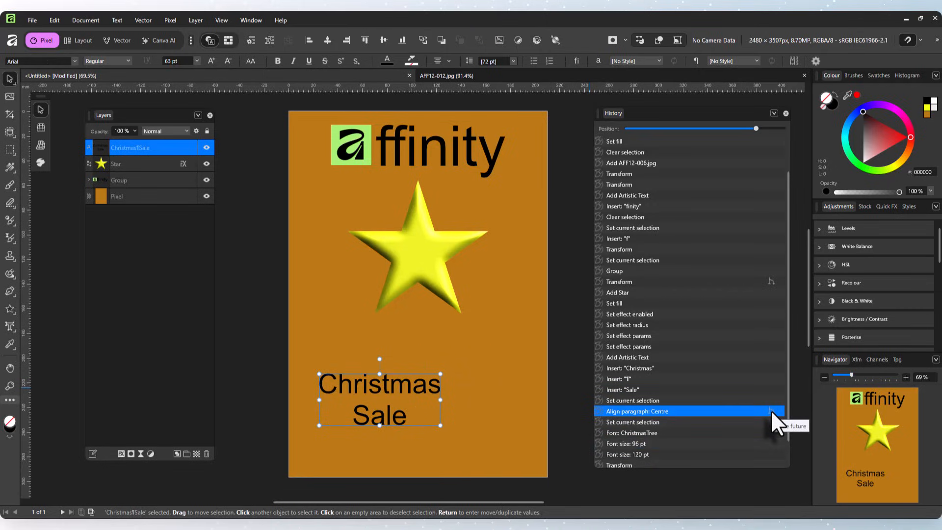
click(770, 410)
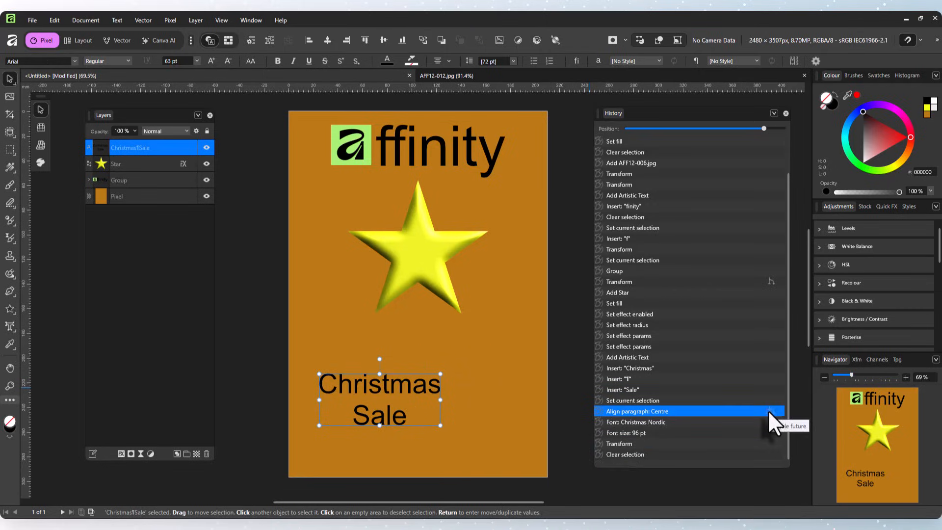
click(645, 420)
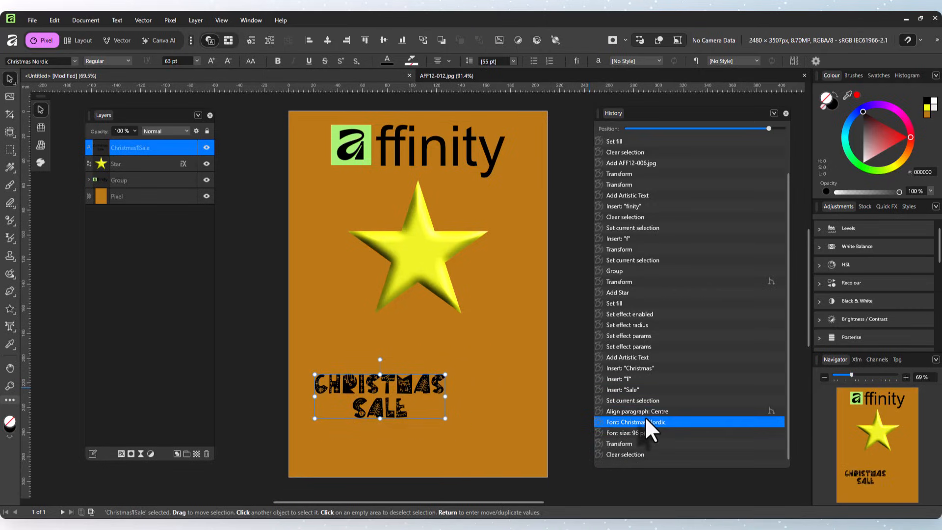
click(639, 453)
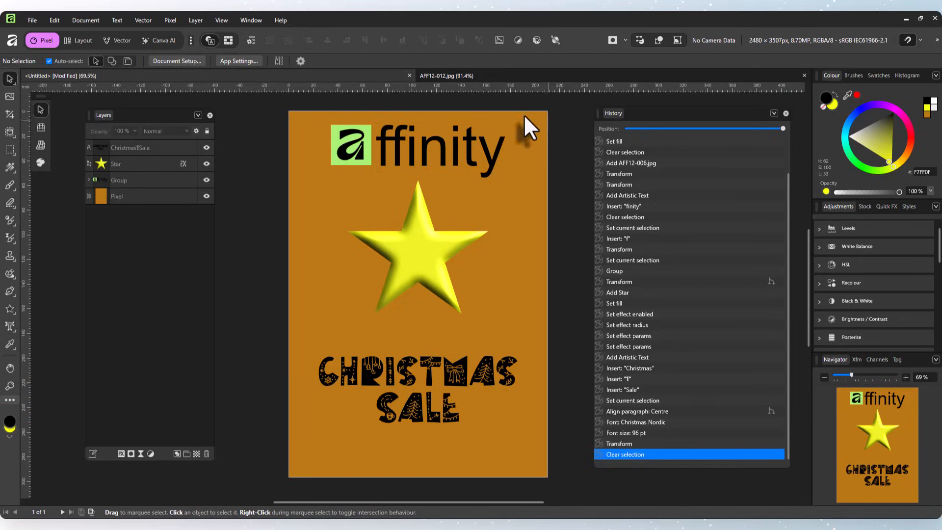
- Switch to the AFF12-012.jpg document to read the descriptions of the History panel's options
click(532, 72)
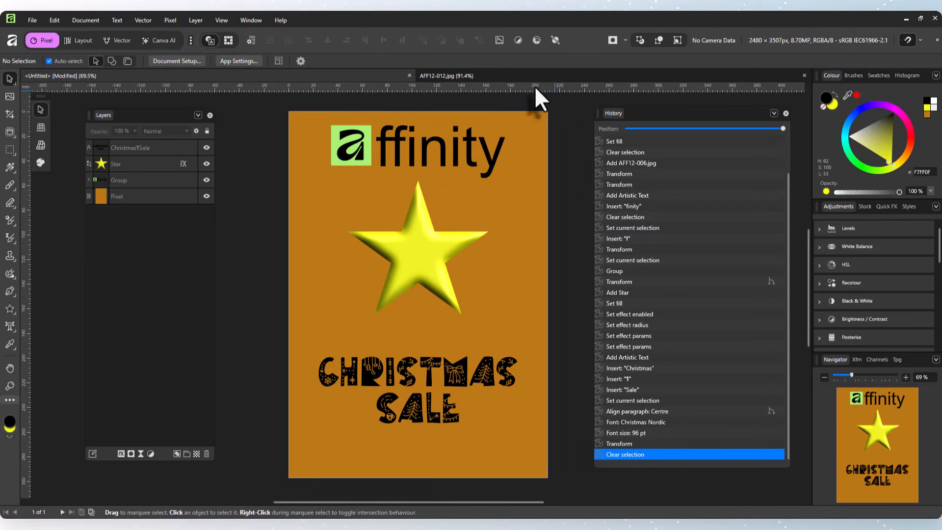
click(430, 76)
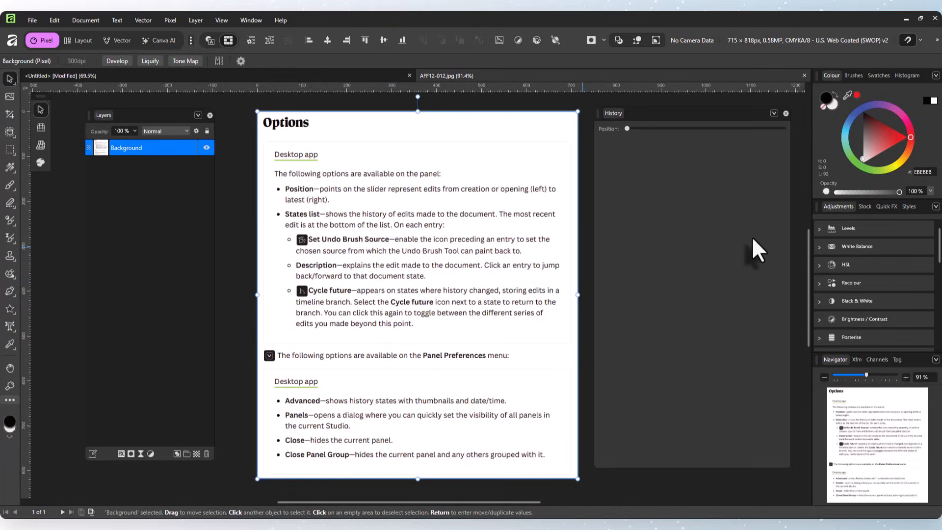
- Return to the untitled poster document, view its history states in the Advanced display with thumbnails and date/time, and restore the plain list
click(774, 114)
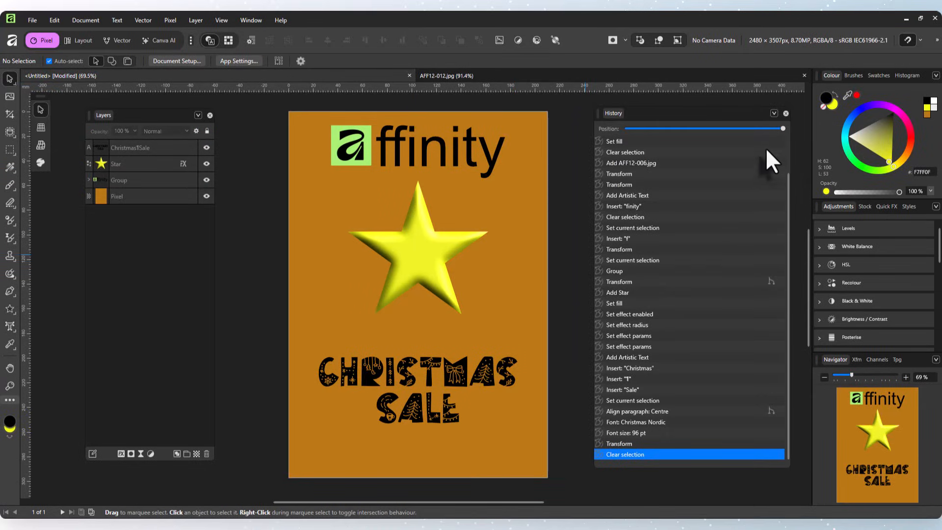
click(774, 113)
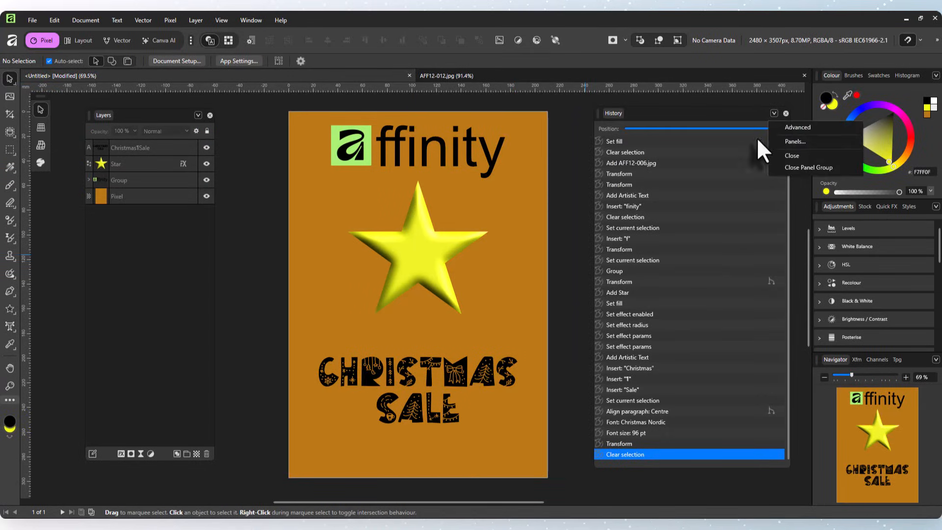
click(791, 126)
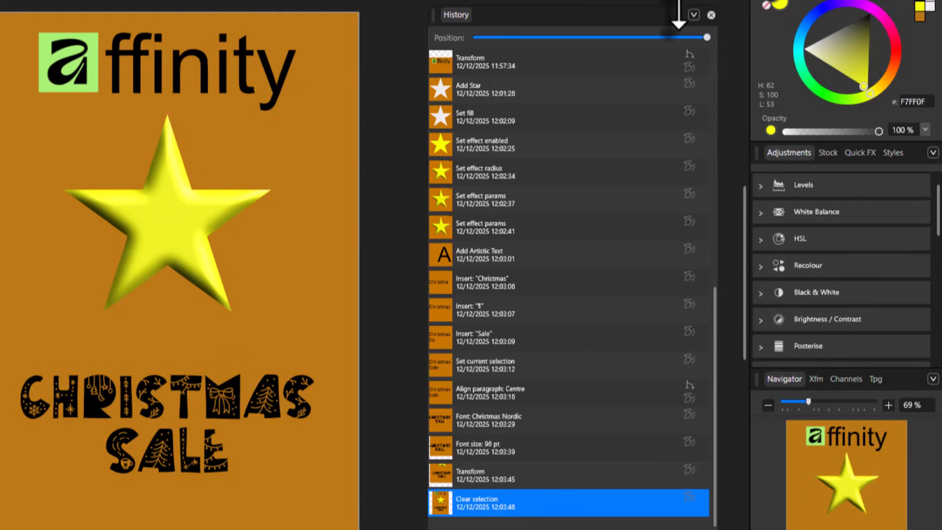
click(693, 15)
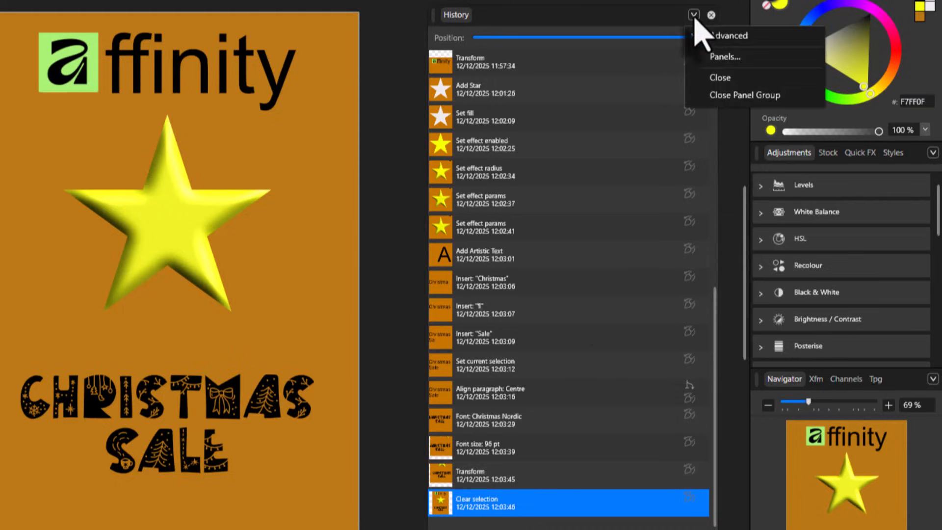
click(715, 39)
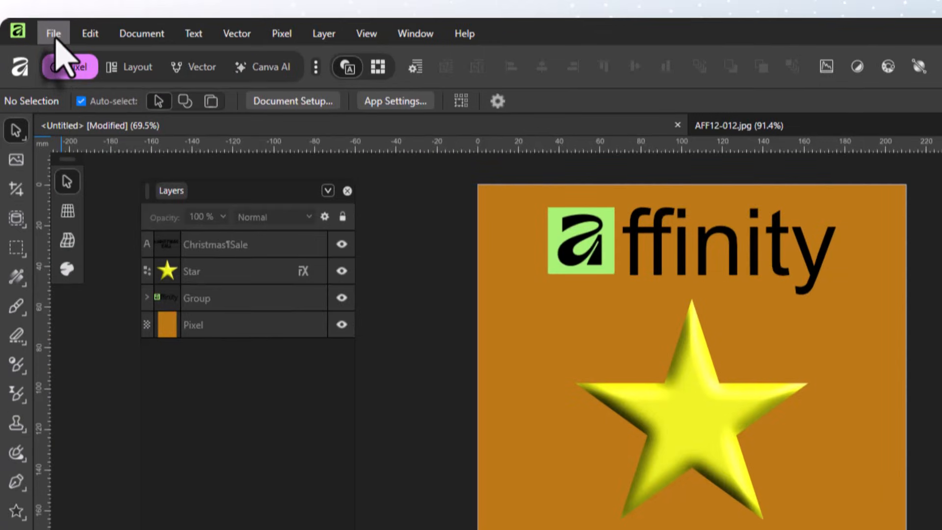
- Enable Save History with Document for the poster, confirm saving with history, and check that the option is on
click(53, 35)
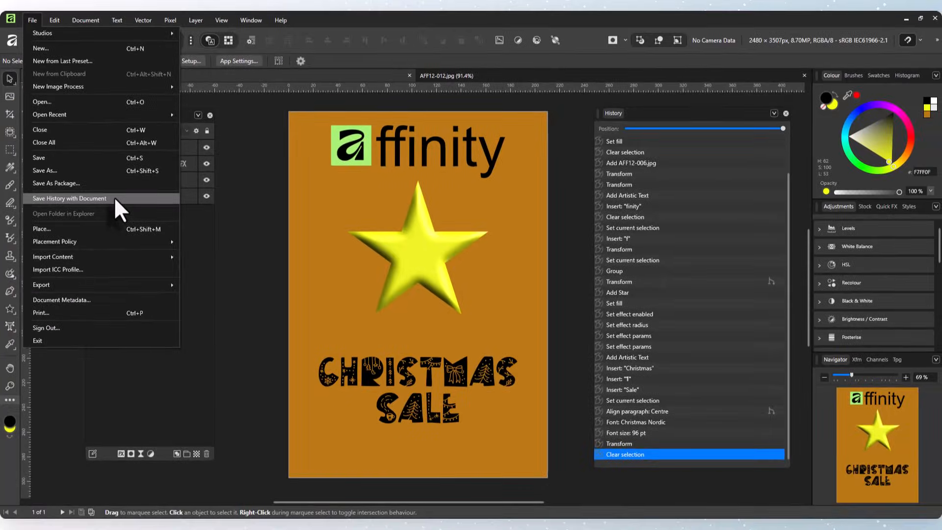
click(113, 198)
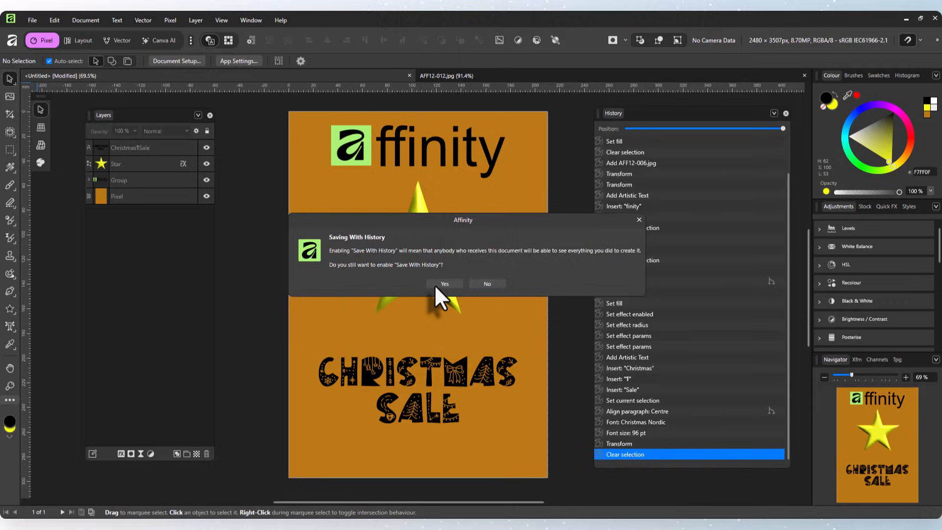
click(445, 294)
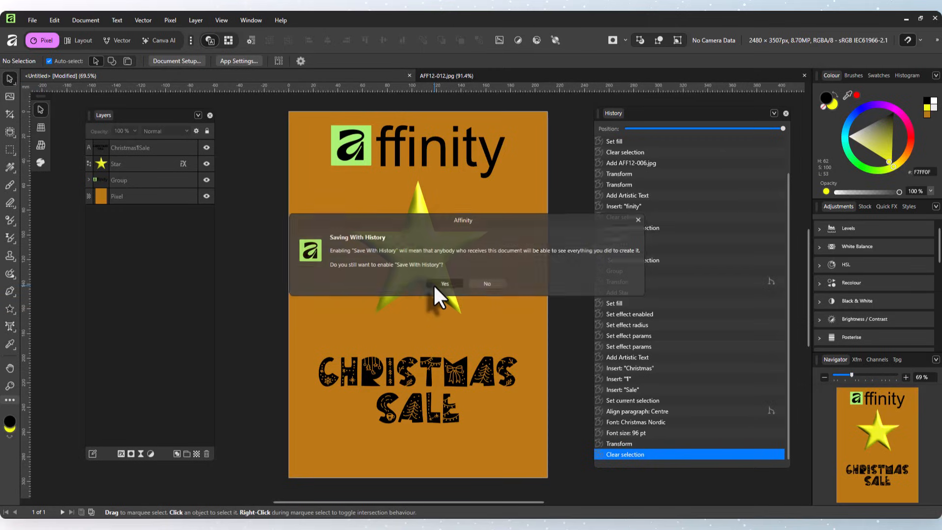
click(32, 20)
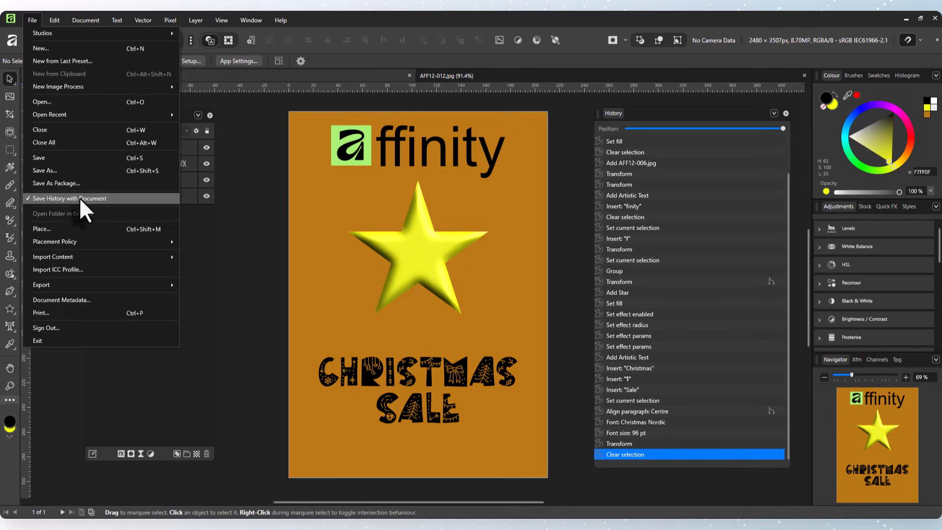
click(43, 168)
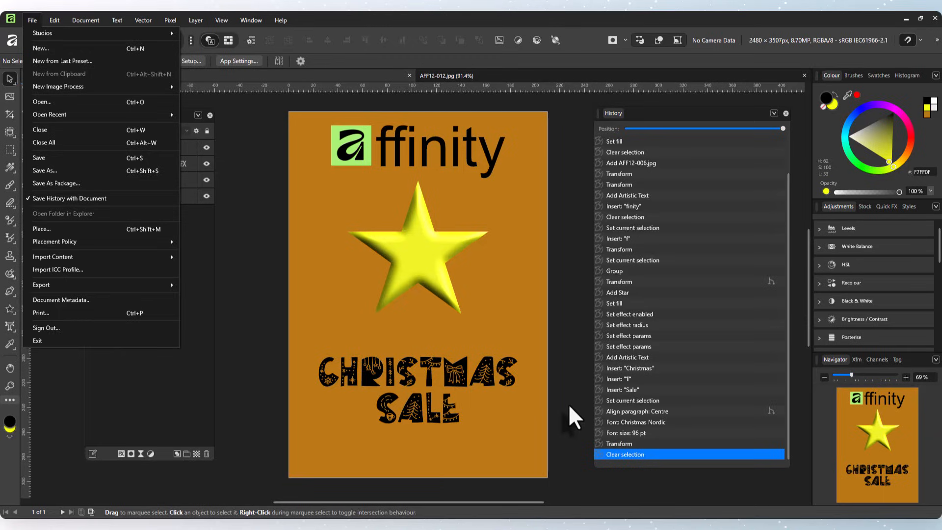
key(Escape)
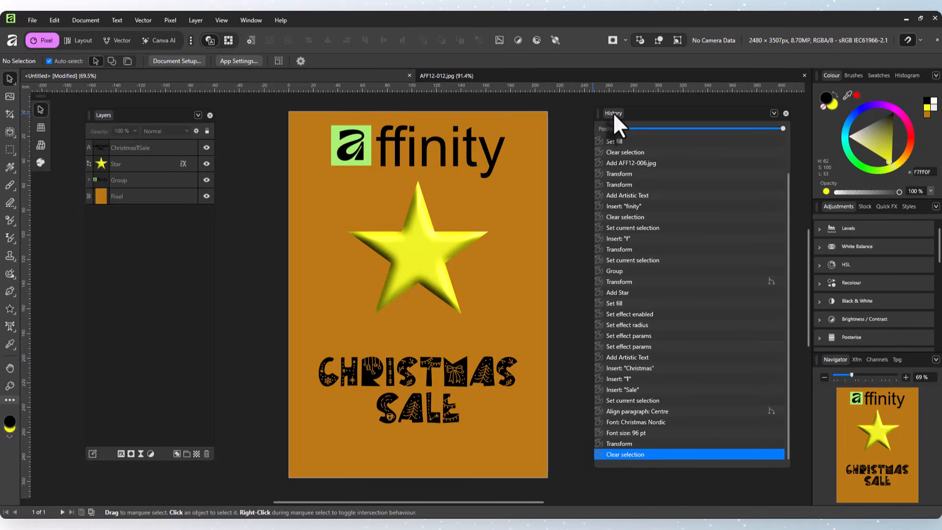
- Dock the floating History panel in the Navigator group and the floating Layers panel in the Adjustments group
drag(613, 113, 872, 366)
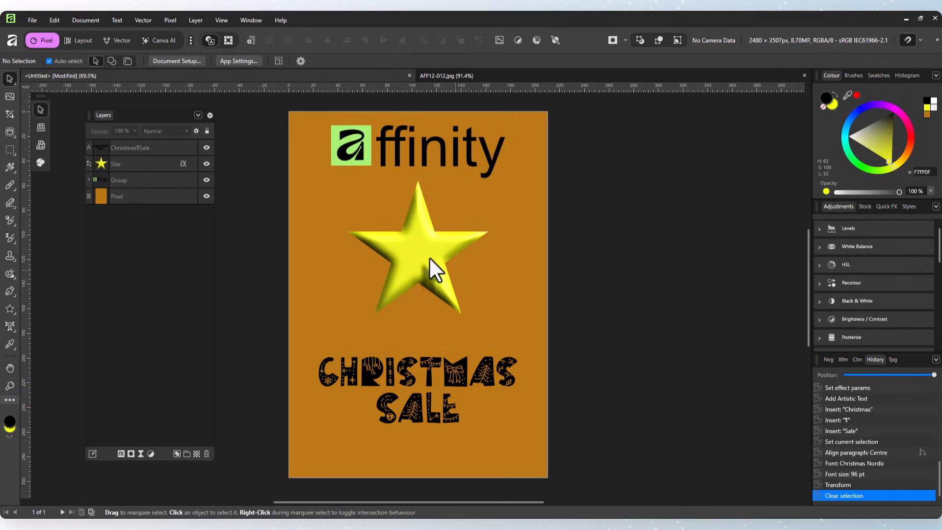
drag(107, 115, 837, 214)
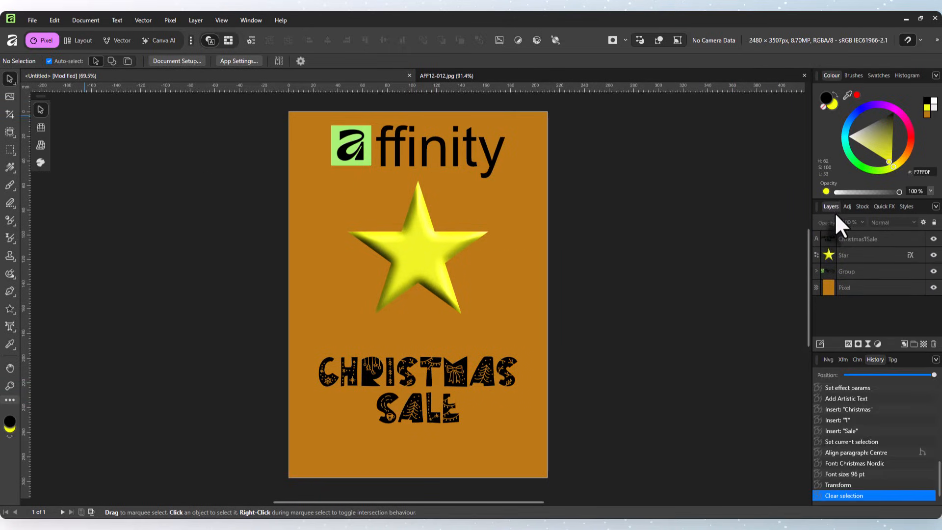